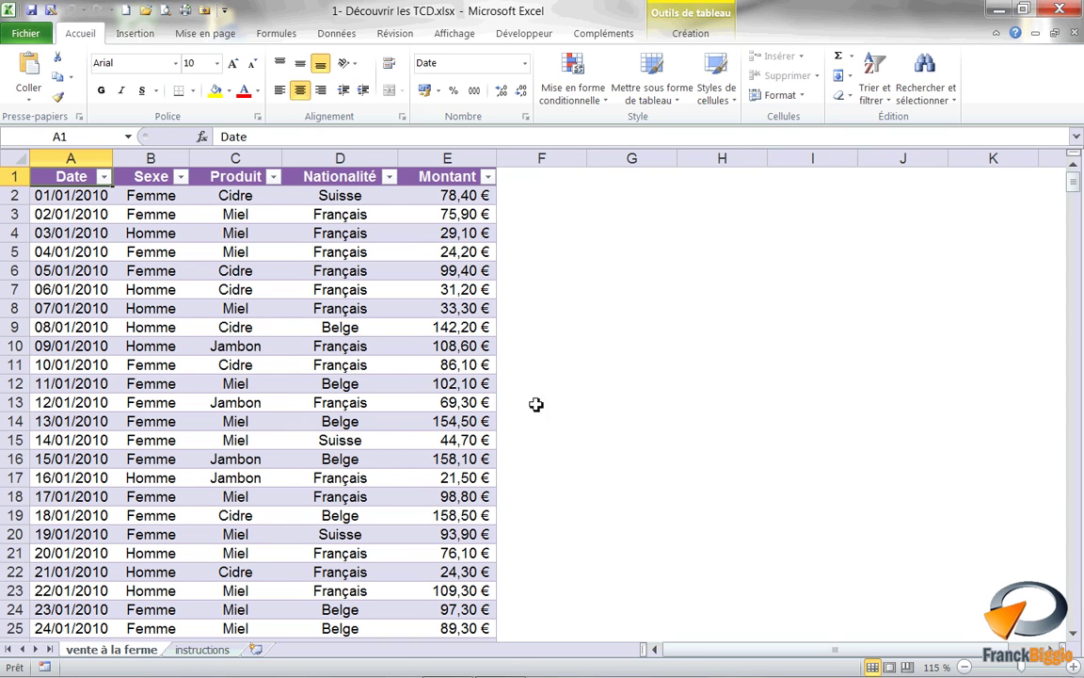
Insert a pivot table from Liste_des_ventes onto a new worksheet.
click(137, 34)
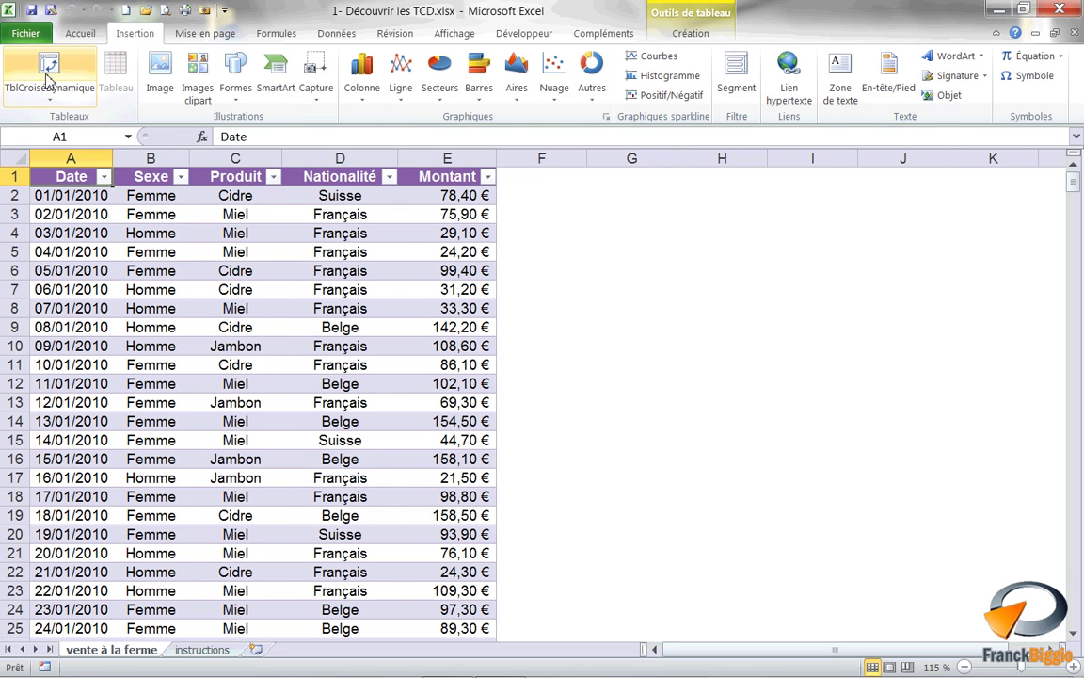
click(48, 72)
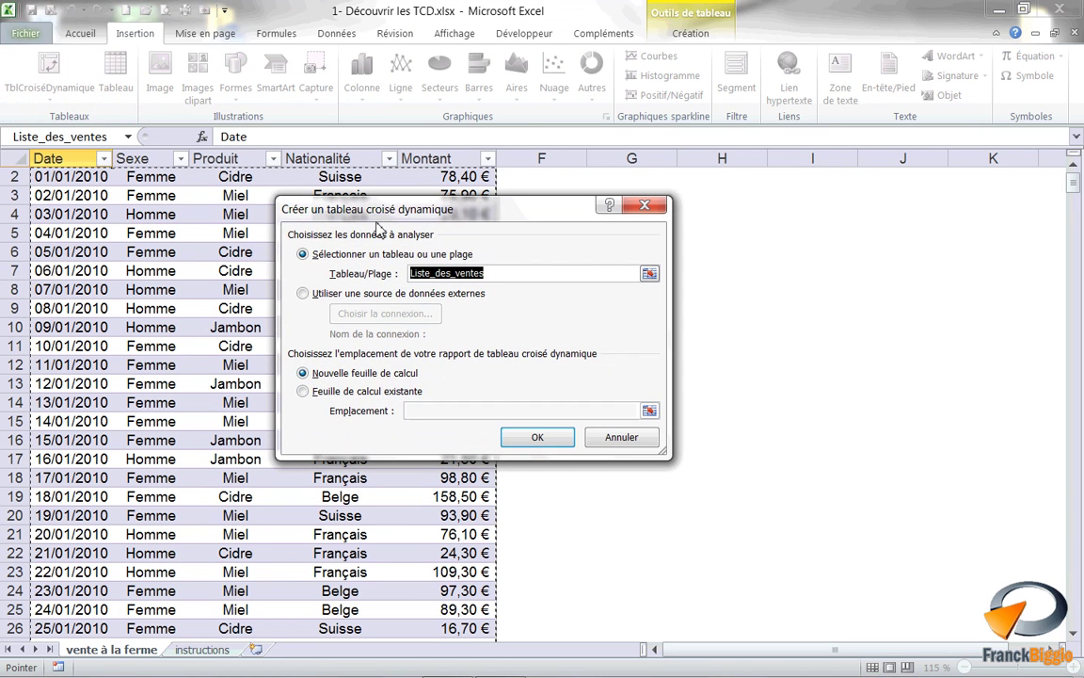
click(541, 436)
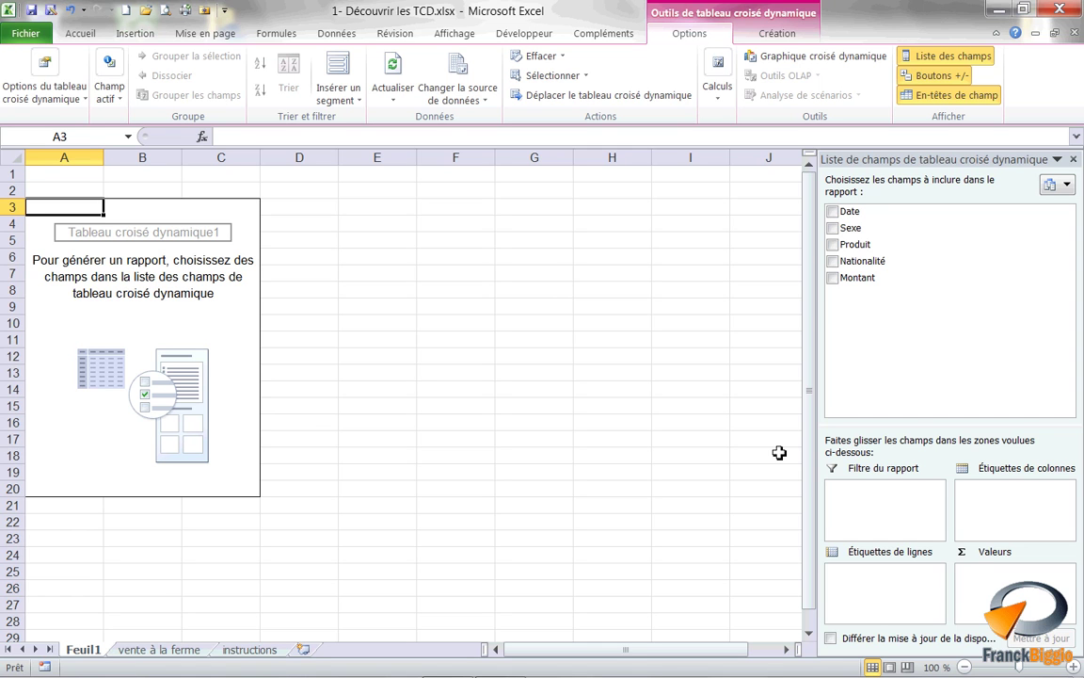
Add Montant as a summed value and format it as Monétaire (euro) currency.
drag(859, 279, 1035, 575)
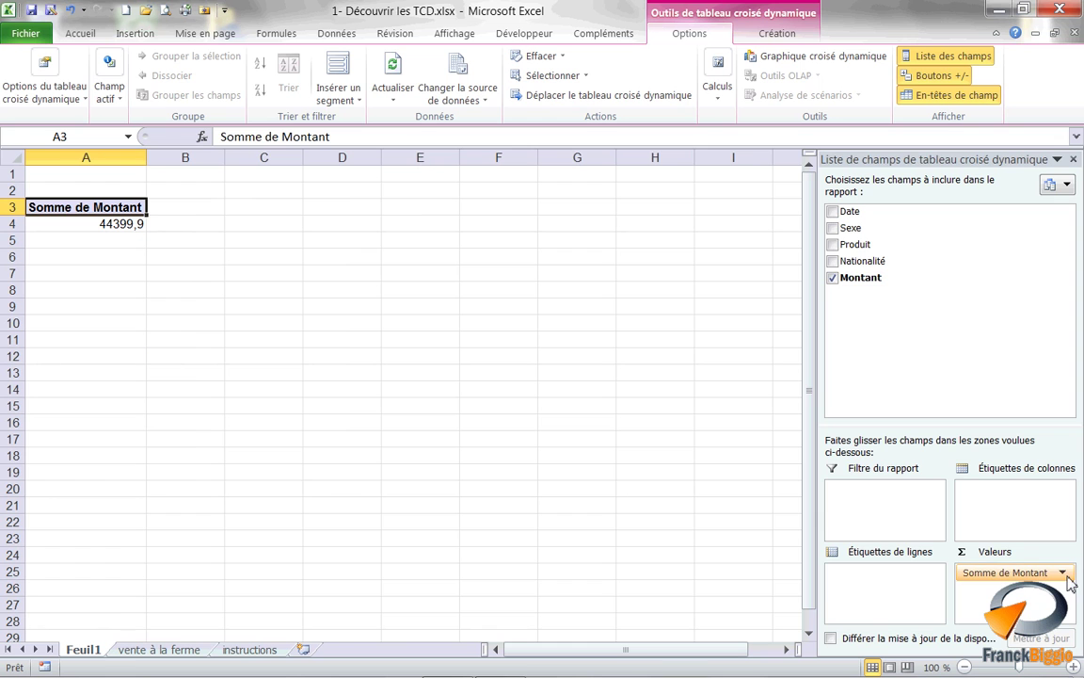
click(1063, 573)
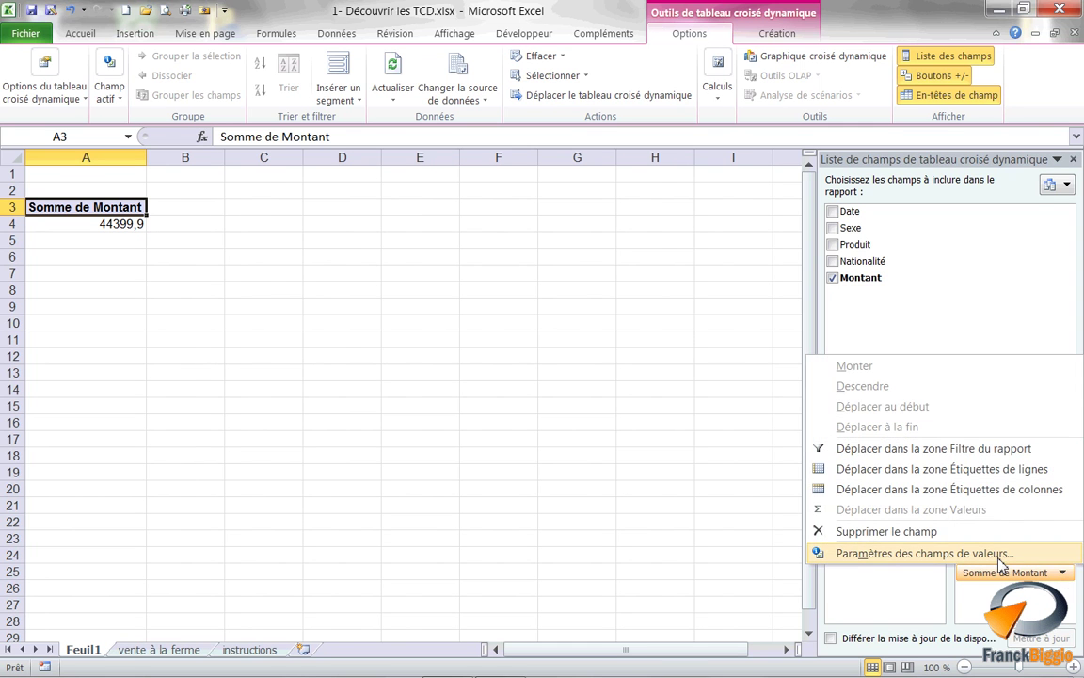
click(875, 550)
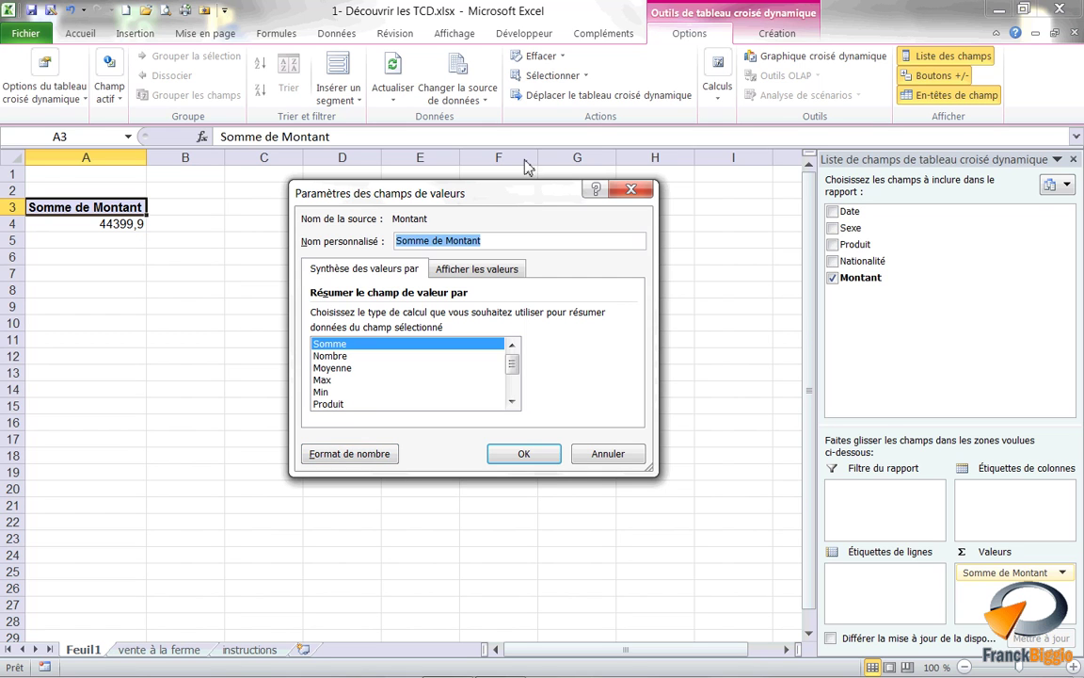
click(348, 454)
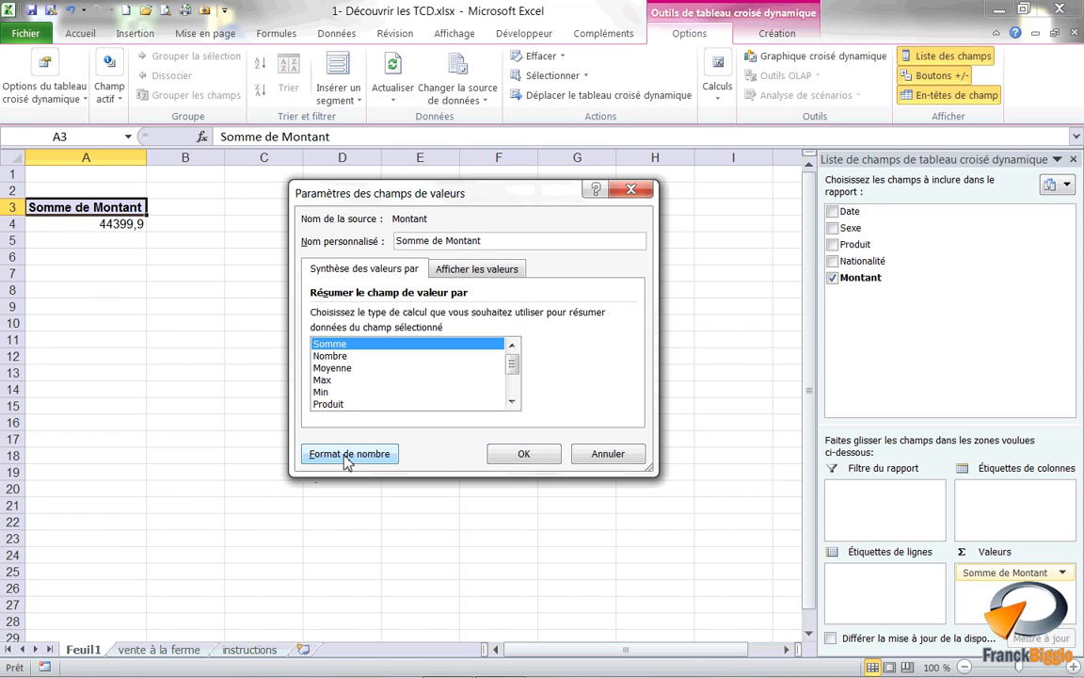
click(257, 219)
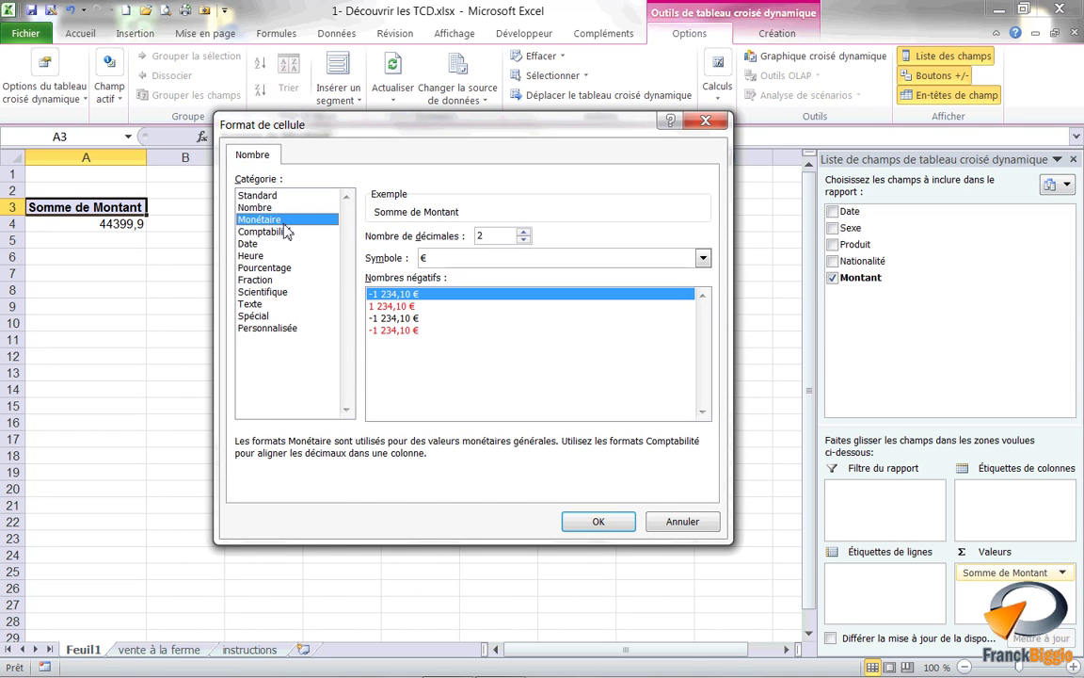
click(621, 521)
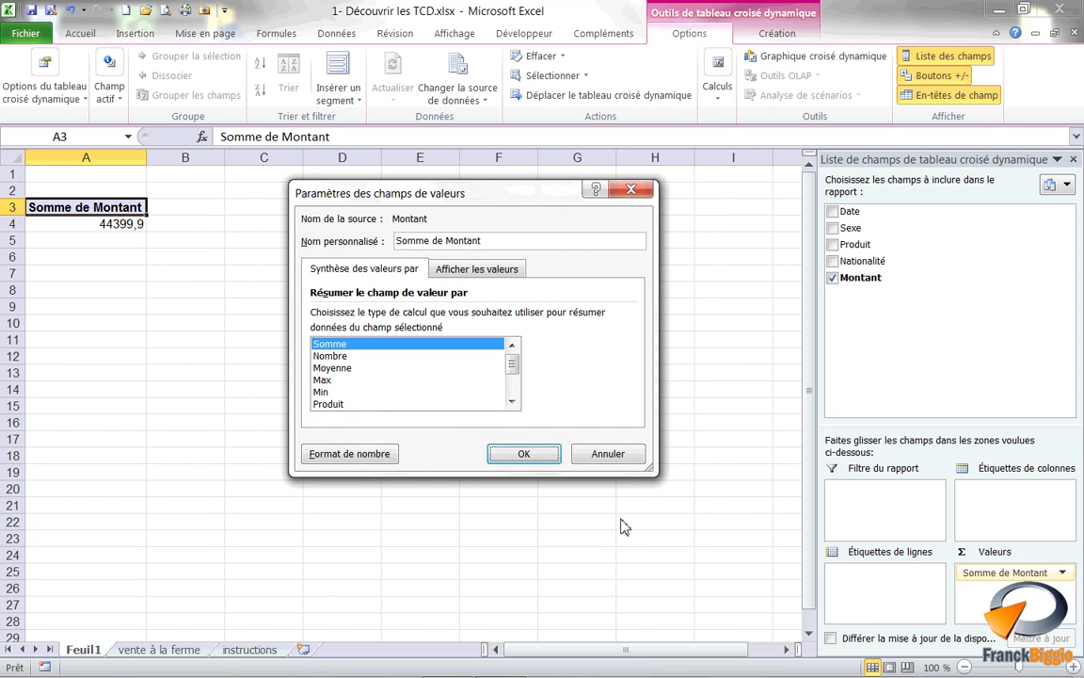
click(524, 454)
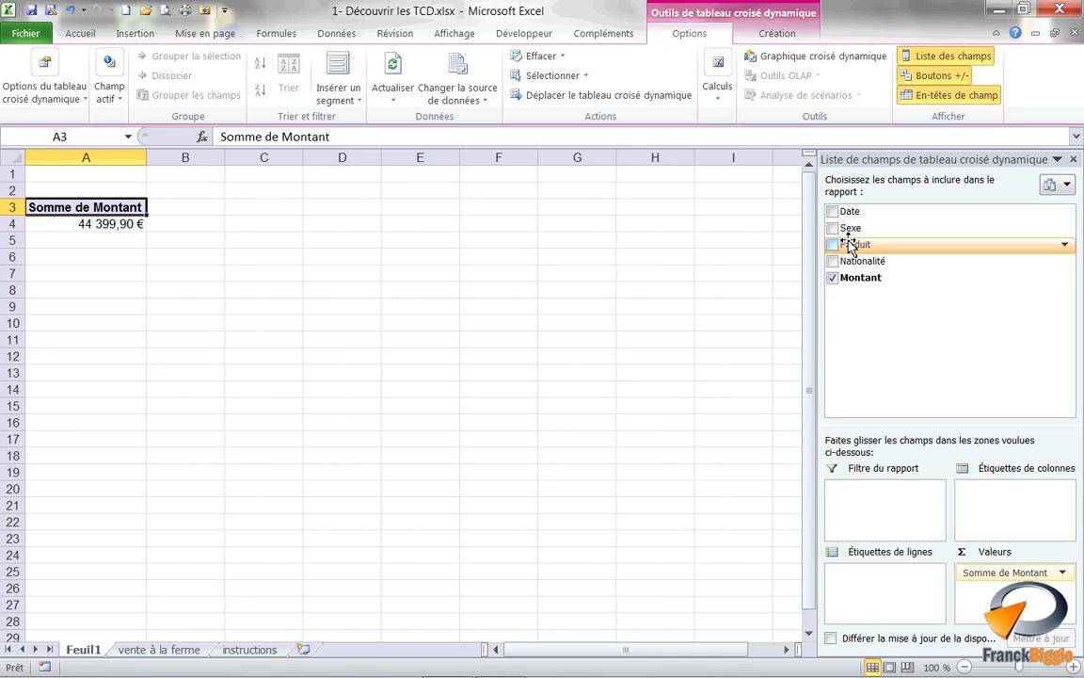
Put Produit in the row labels and Sexe in the report filter.
drag(850, 245, 868, 581)
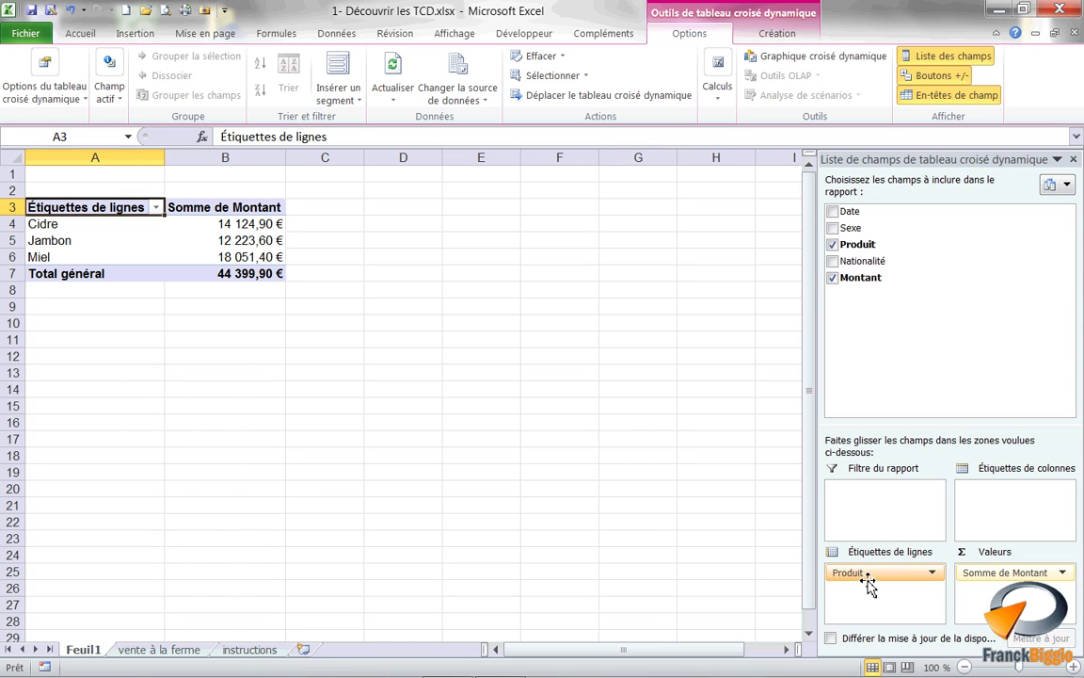
mouse_move(873, 230)
mouse_down()
mouse_move(988, 297)
mouse_move(932, 480)
mouse_up()
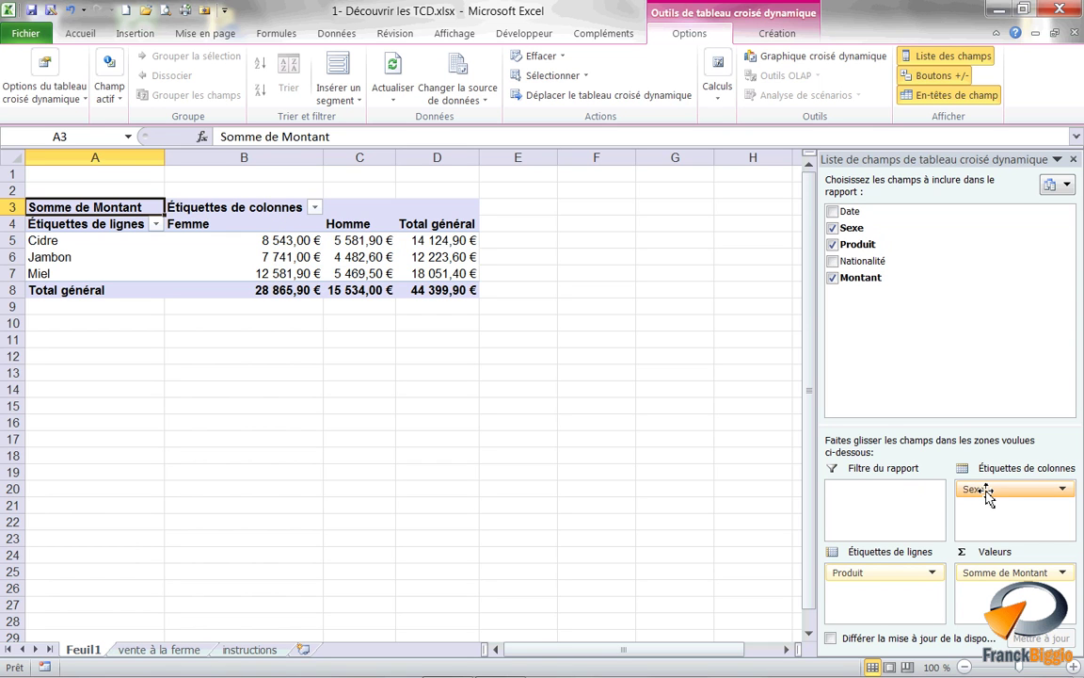
drag(983, 490, 874, 492)
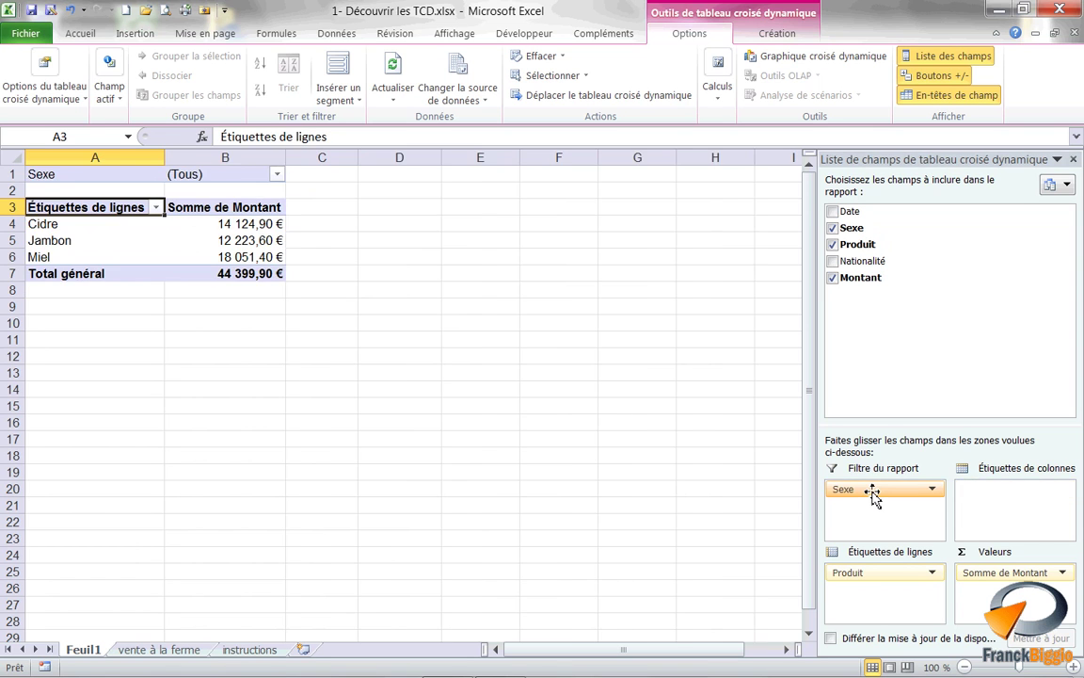
Filter the Sexe report filter to Femme, then move Sexe back to the column labels.
click(276, 176)
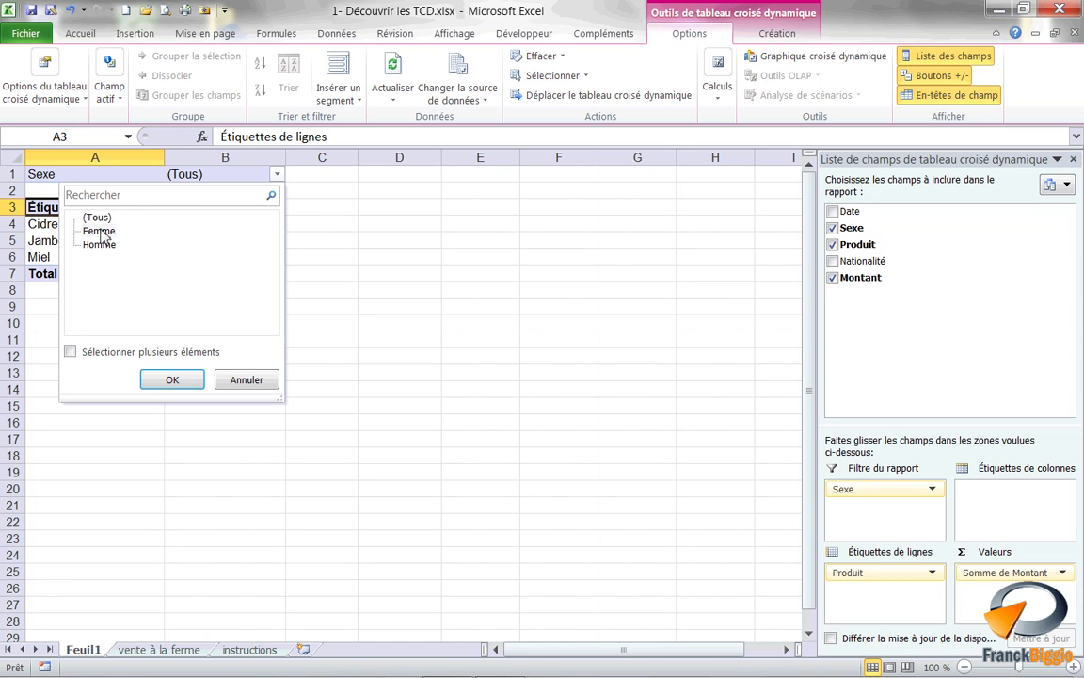
click(100, 230)
click(161, 382)
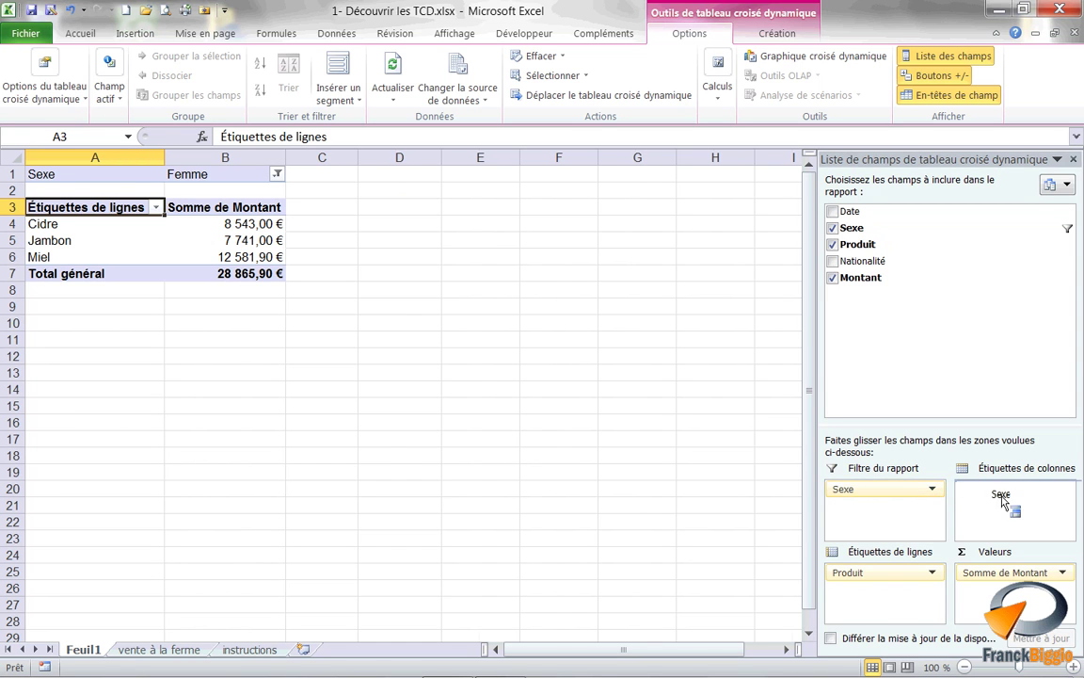
drag(889, 498, 999, 496)
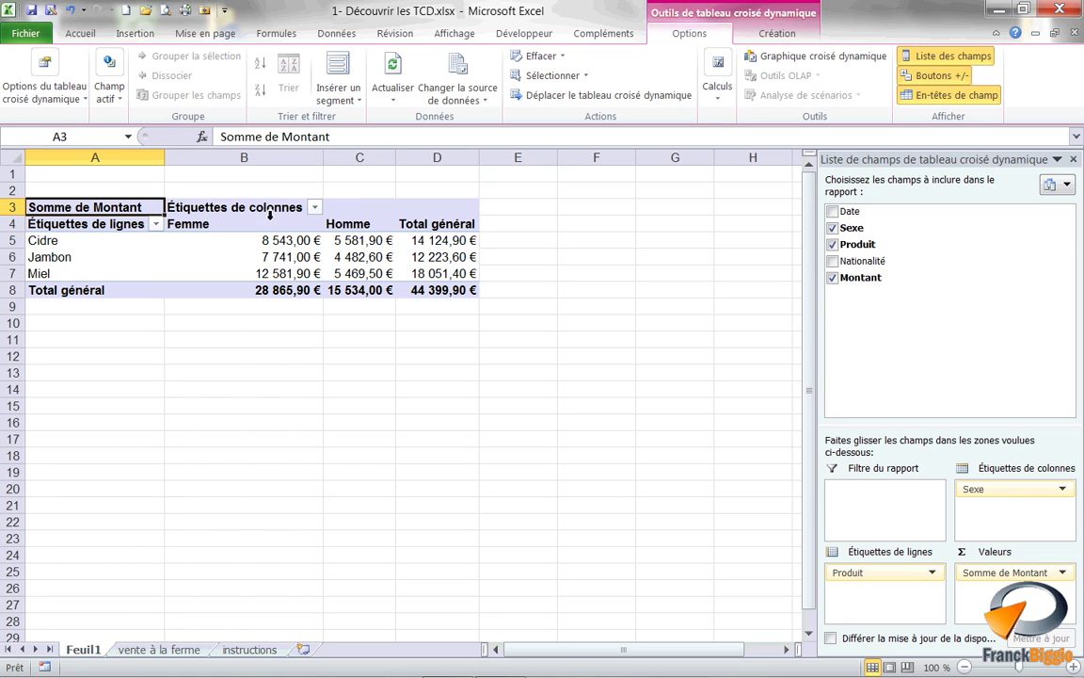
click(315, 209)
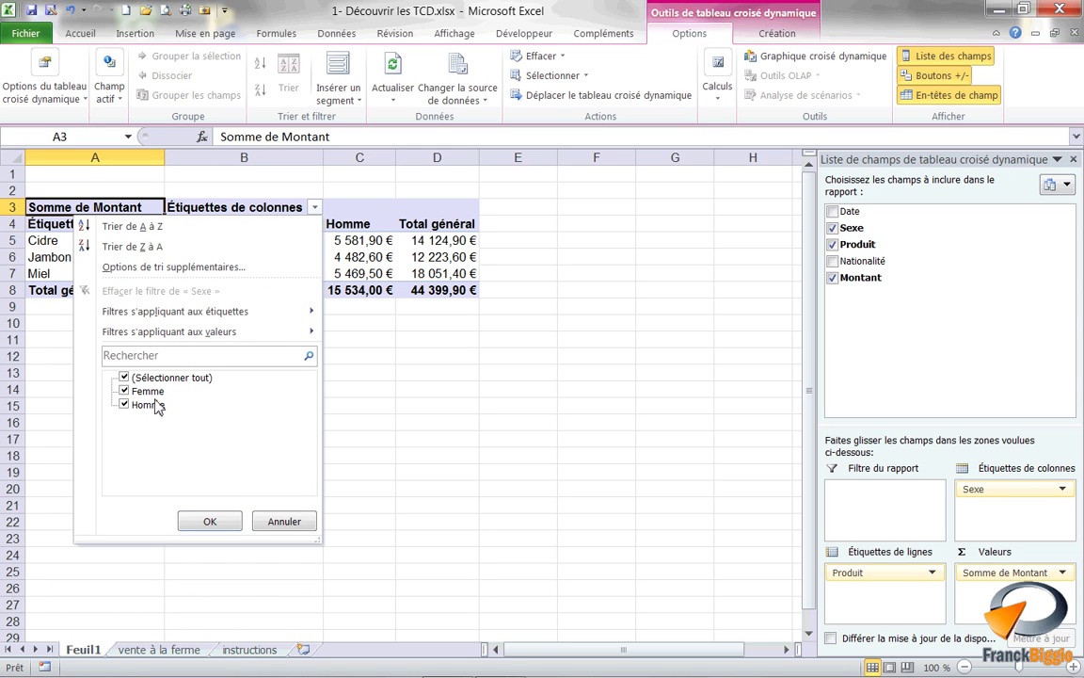
click(125, 391)
click(124, 391)
click(124, 404)
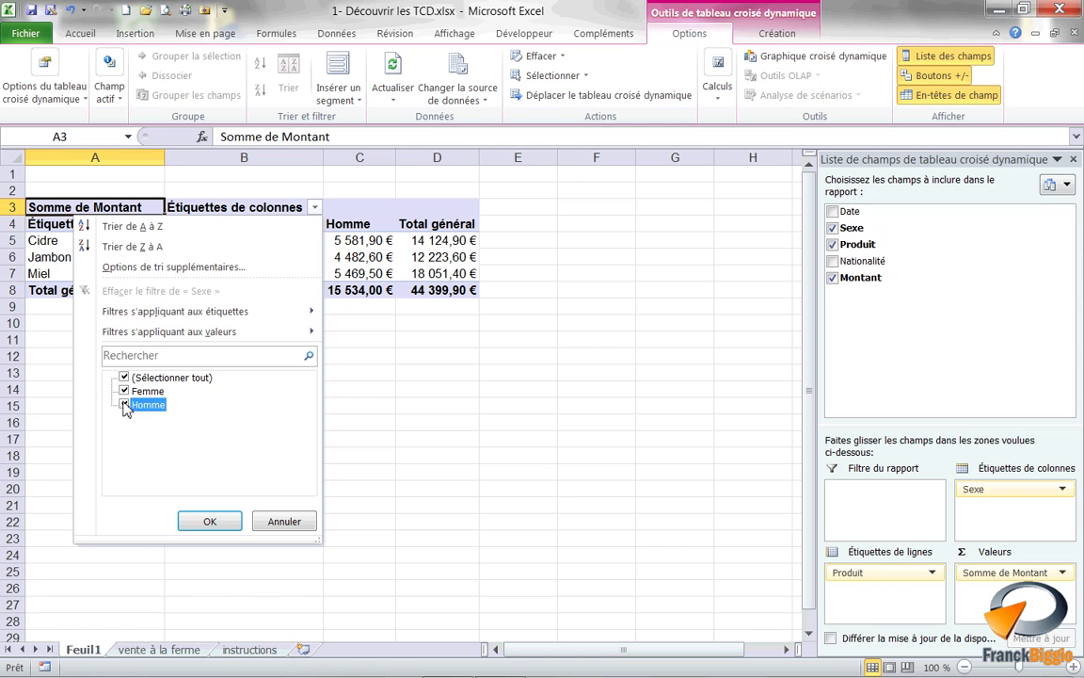
click(225, 525)
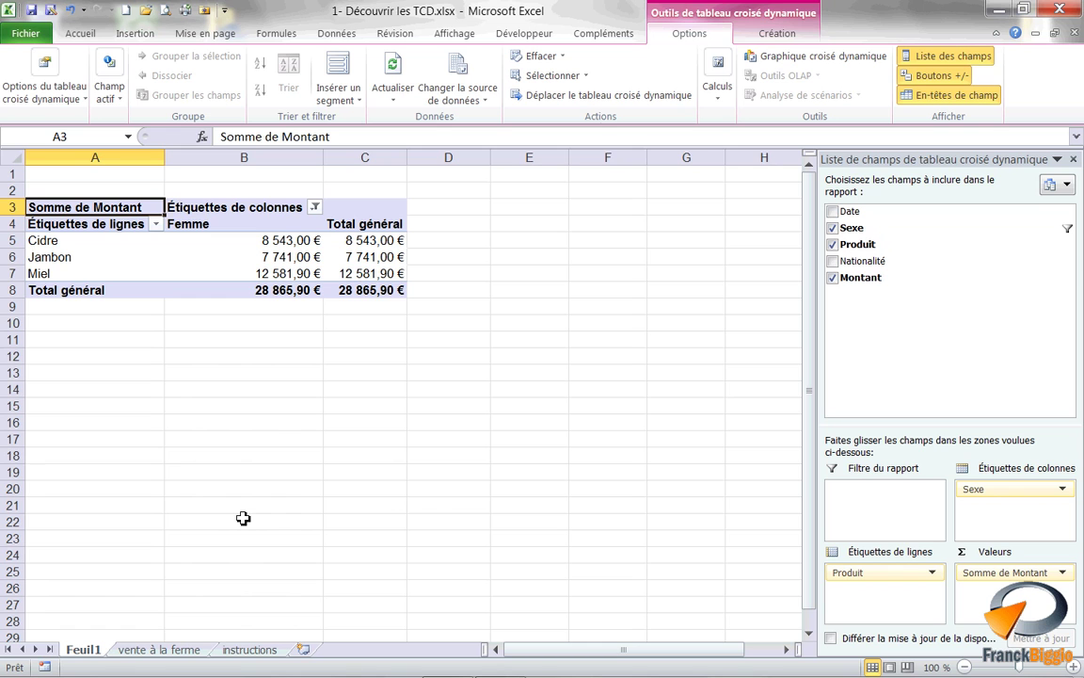
mouse_move(1004, 491)
mouse_down()
mouse_move(723, 480)
mouse_move(1035, 499)
mouse_up()
click(316, 208)
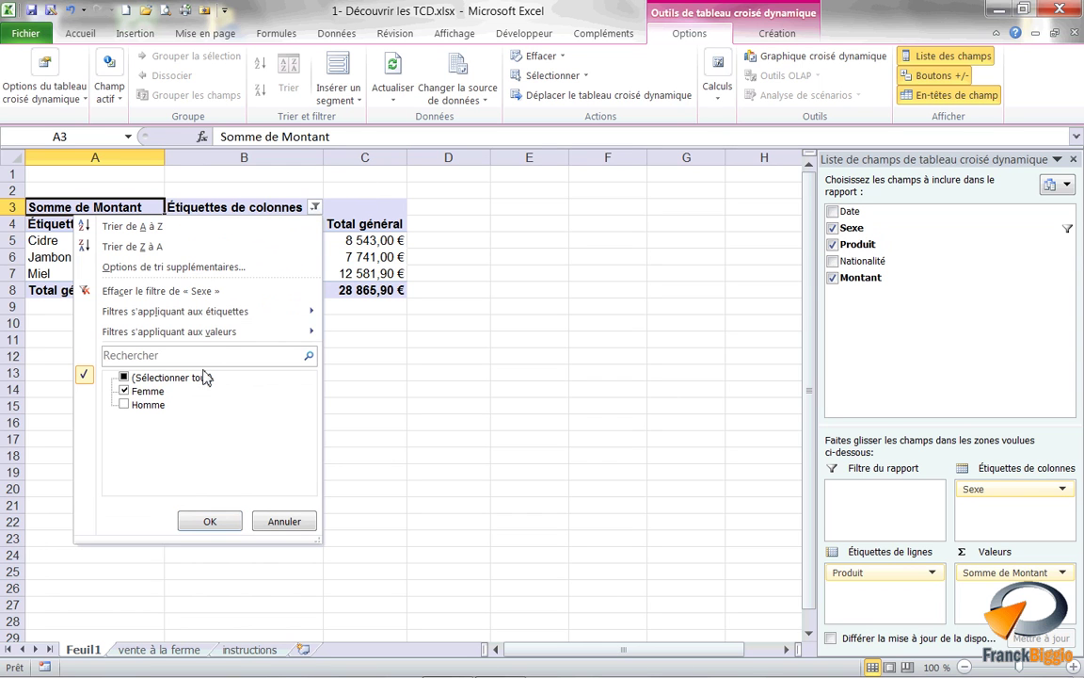
click(125, 377)
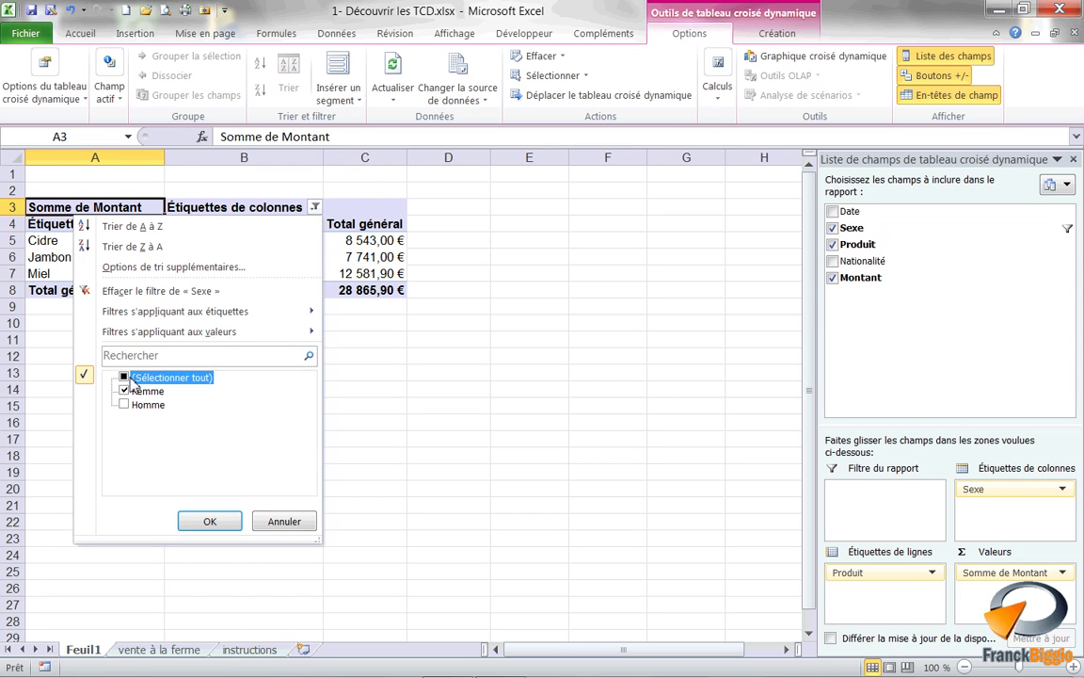
click(235, 520)
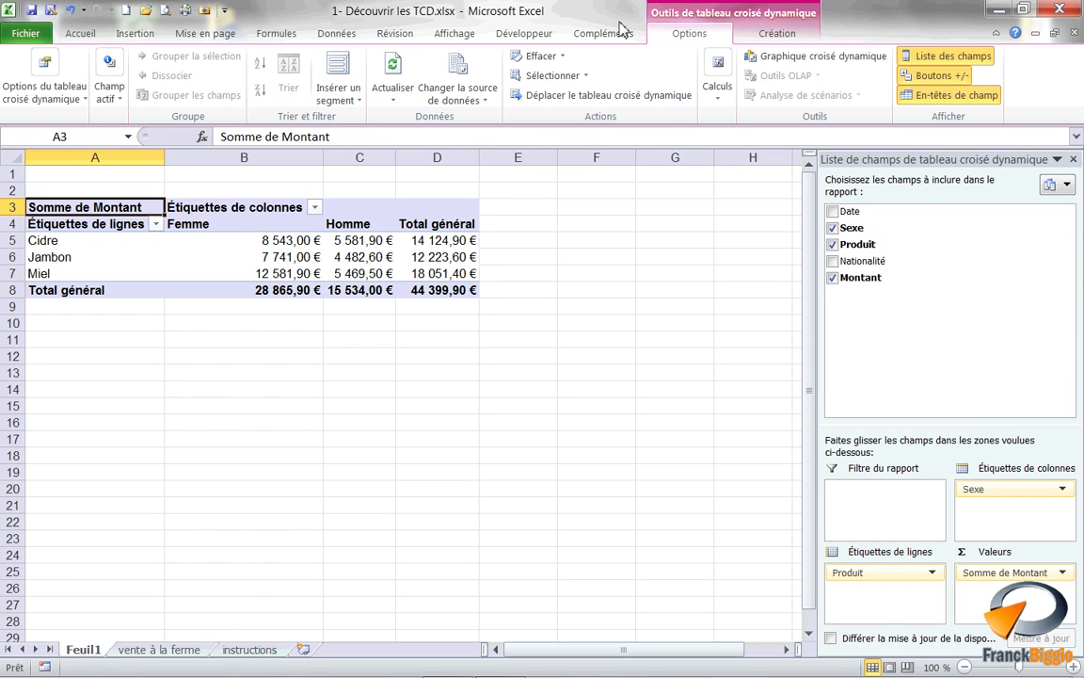
Insert a slicer for the Sexe field beside the pivot table.
click(348, 100)
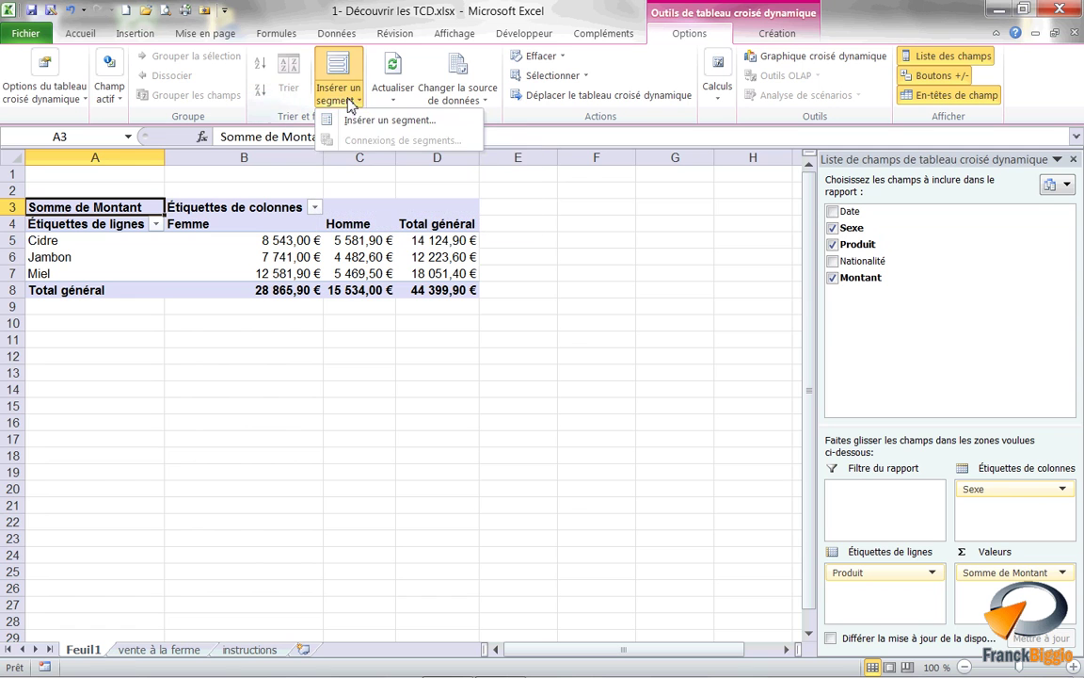
click(355, 121)
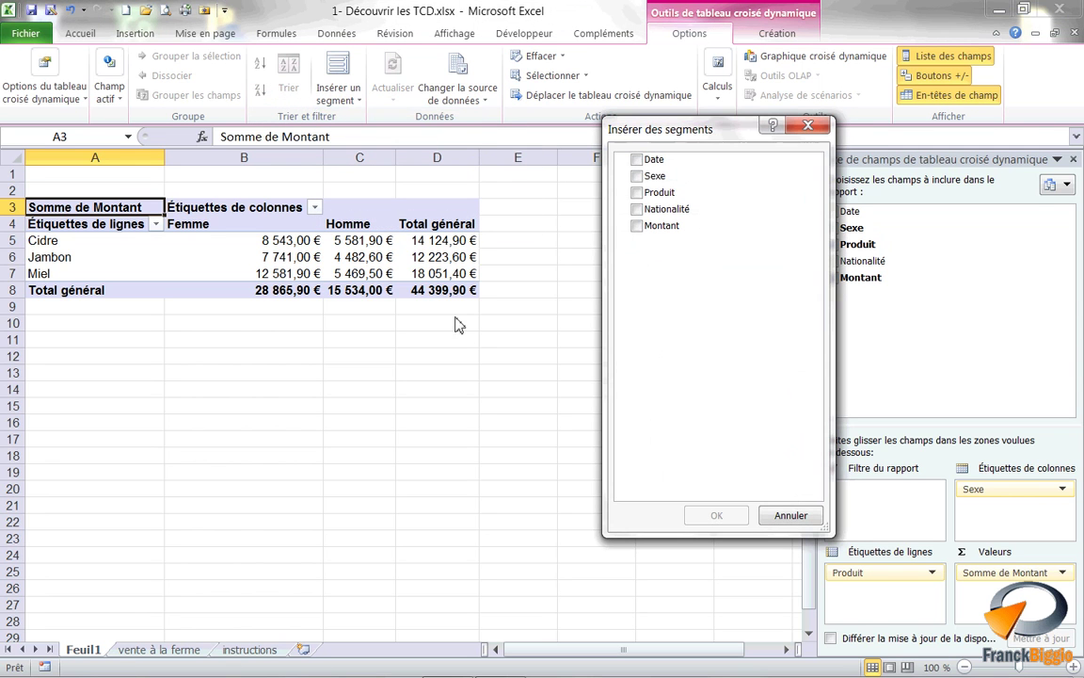
click(640, 177)
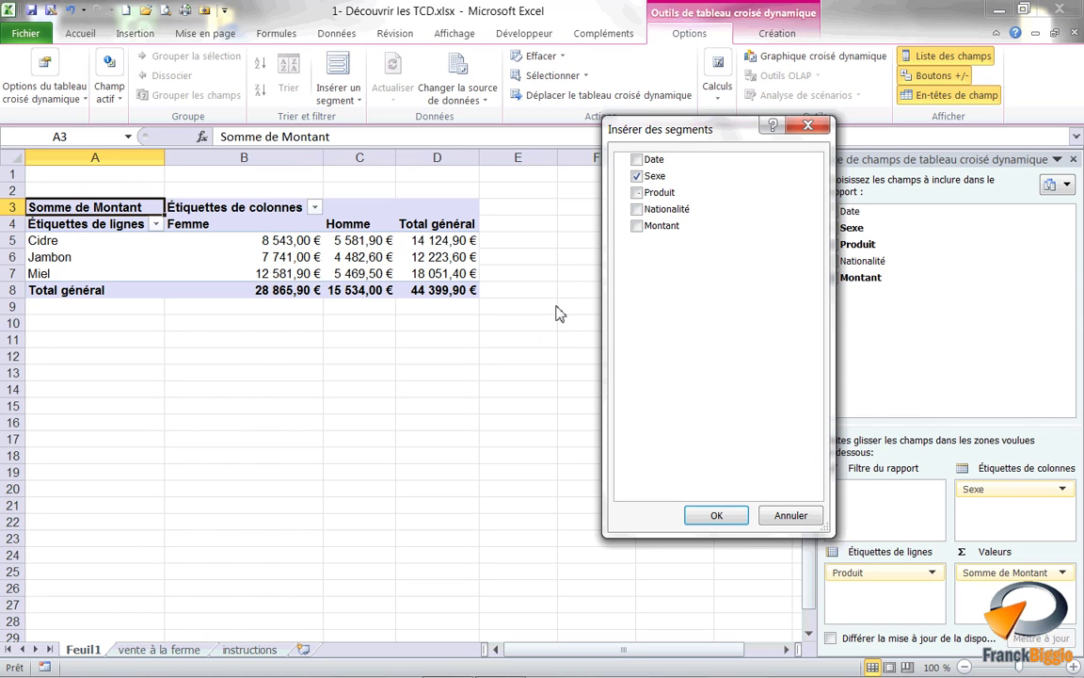
click(717, 516)
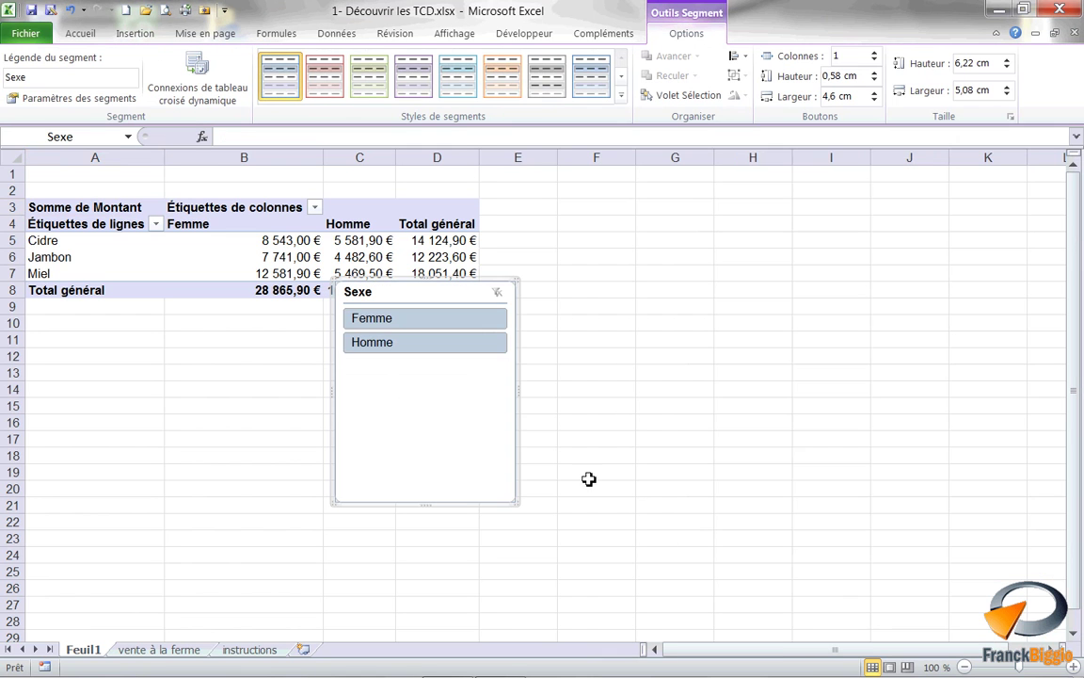
Move the Sexe slicer next to the pivot table and shrink it to about 2,35 × 3,34 cm.
mouse_move(431, 292)
mouse_down()
mouse_move(623, 217)
mouse_move(611, 211)
mouse_up()
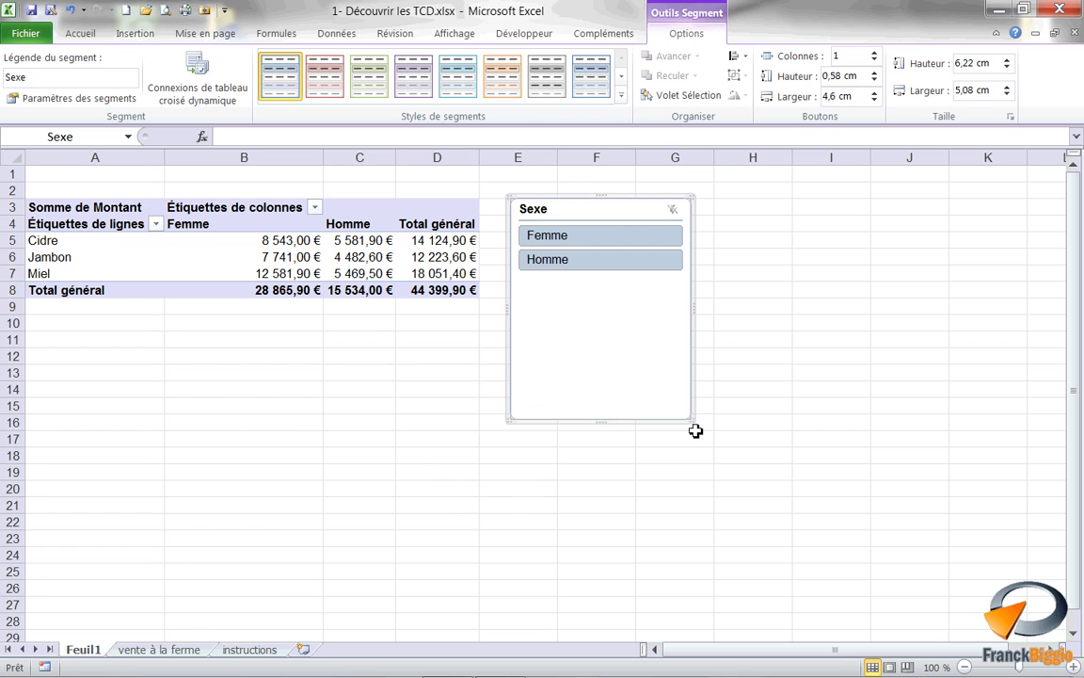
mouse_move(691, 421)
mouse_down()
mouse_move(686, 311)
mouse_move(629, 283)
mouse_up()
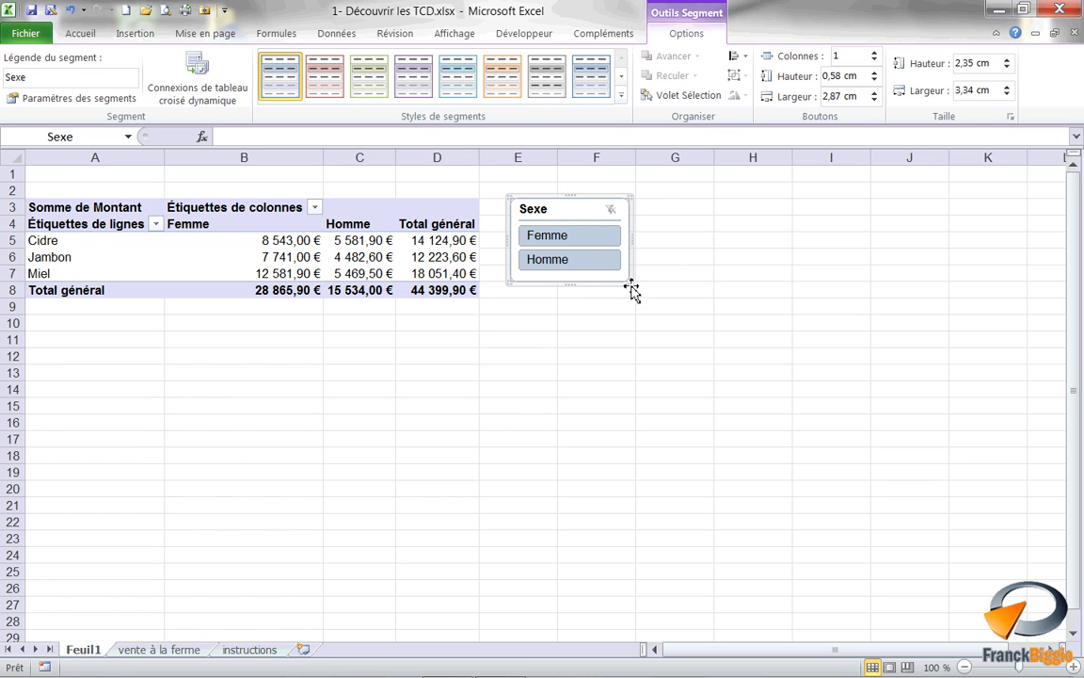
mouse_move(557, 208)
mouse_down()
mouse_move(589, 209)
mouse_move(566, 208)
mouse_up()
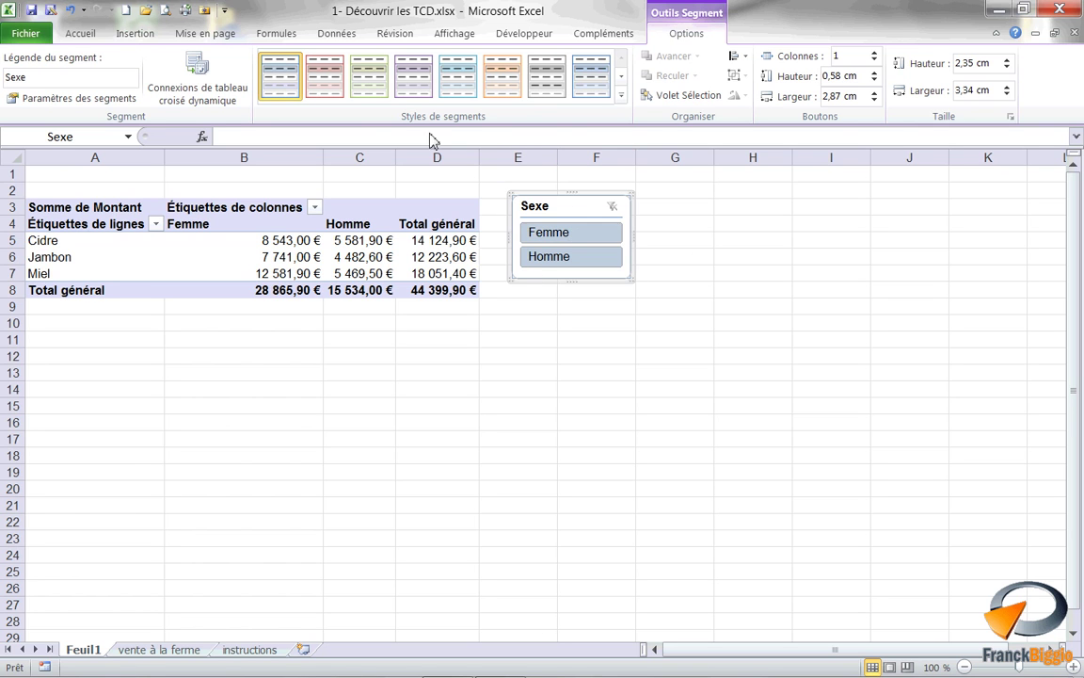
Apply the orange slicer style and nudge the slicer slightly down-left.
click(488, 88)
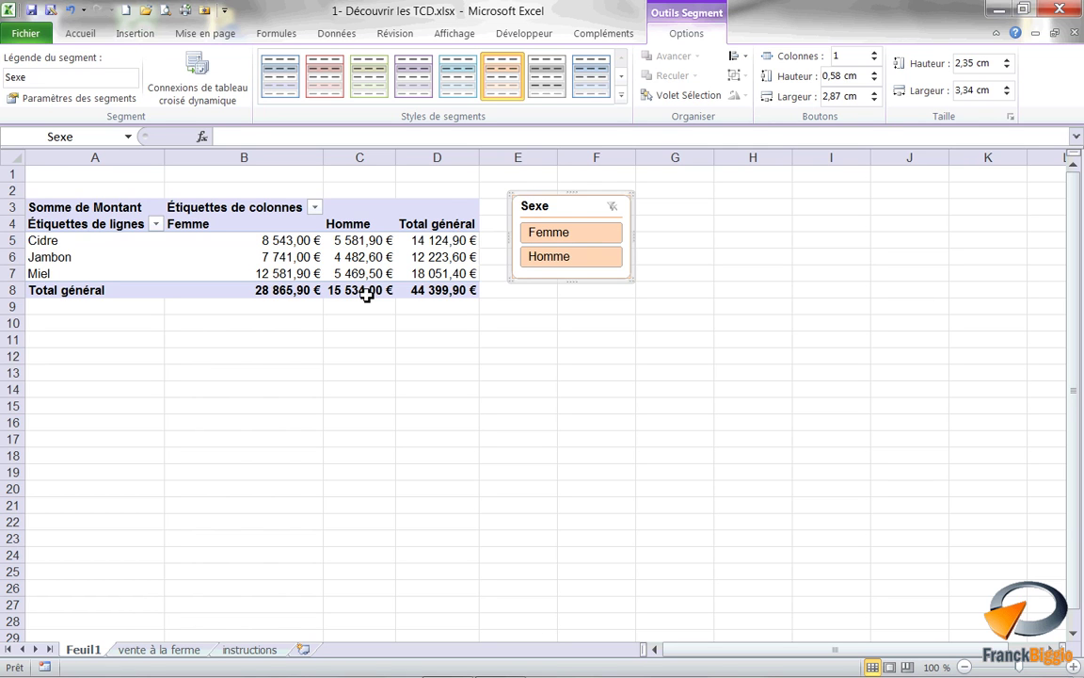
drag(559, 202, 557, 208)
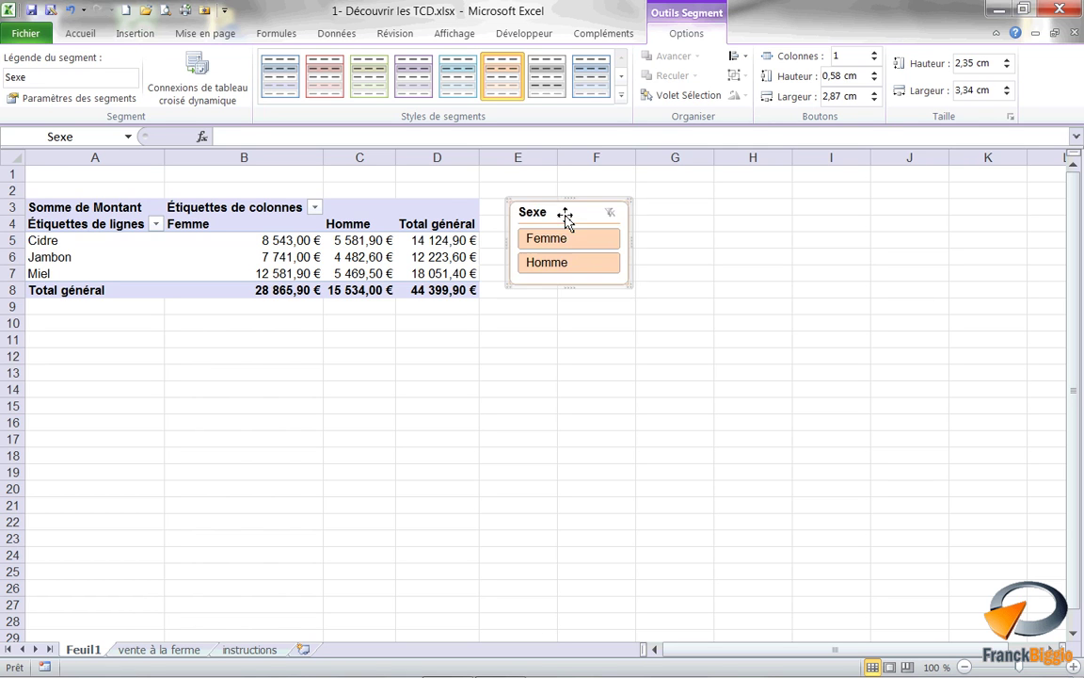
Try the Sexe slicer with Femme, Homme and cleared filter, finishing on Femme only.
click(362, 239)
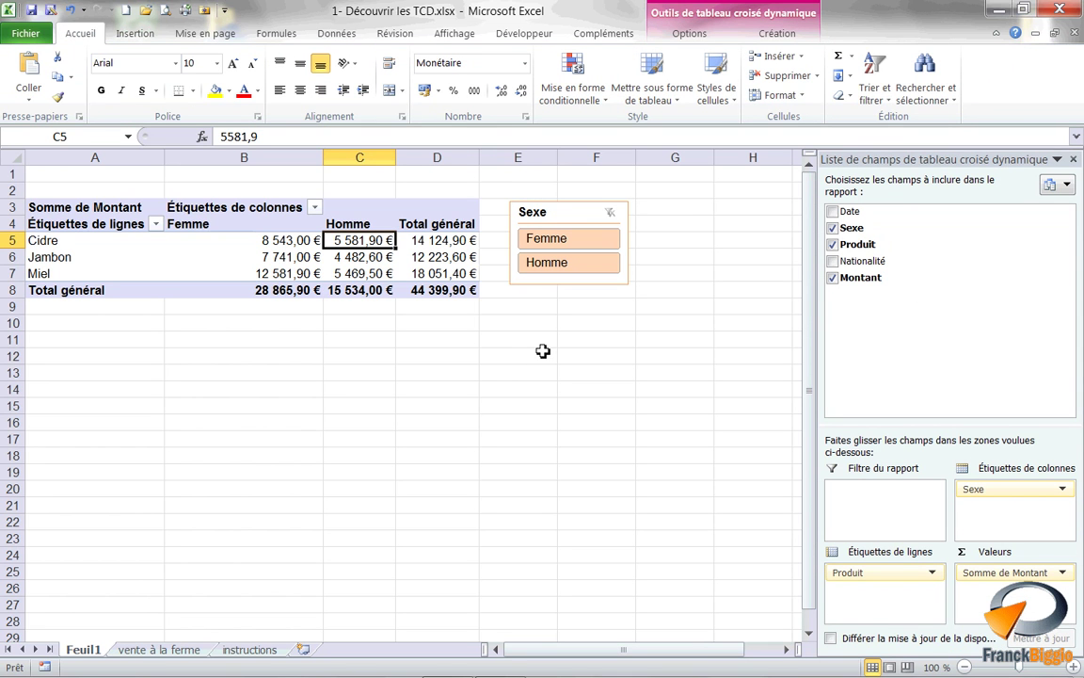
click(561, 241)
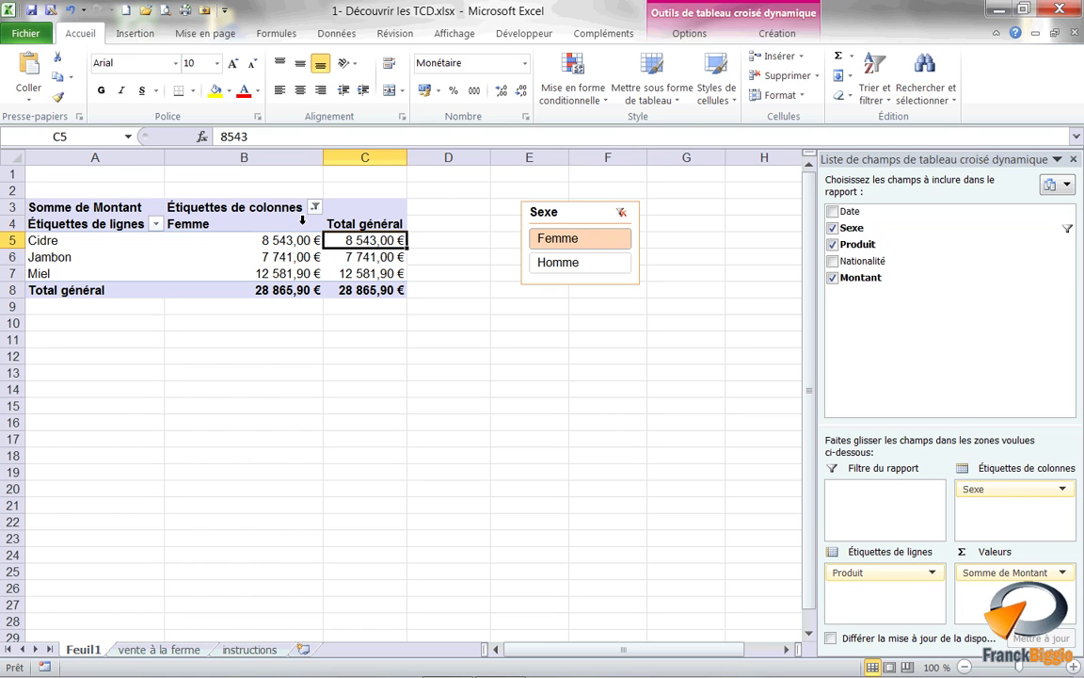
click(548, 267)
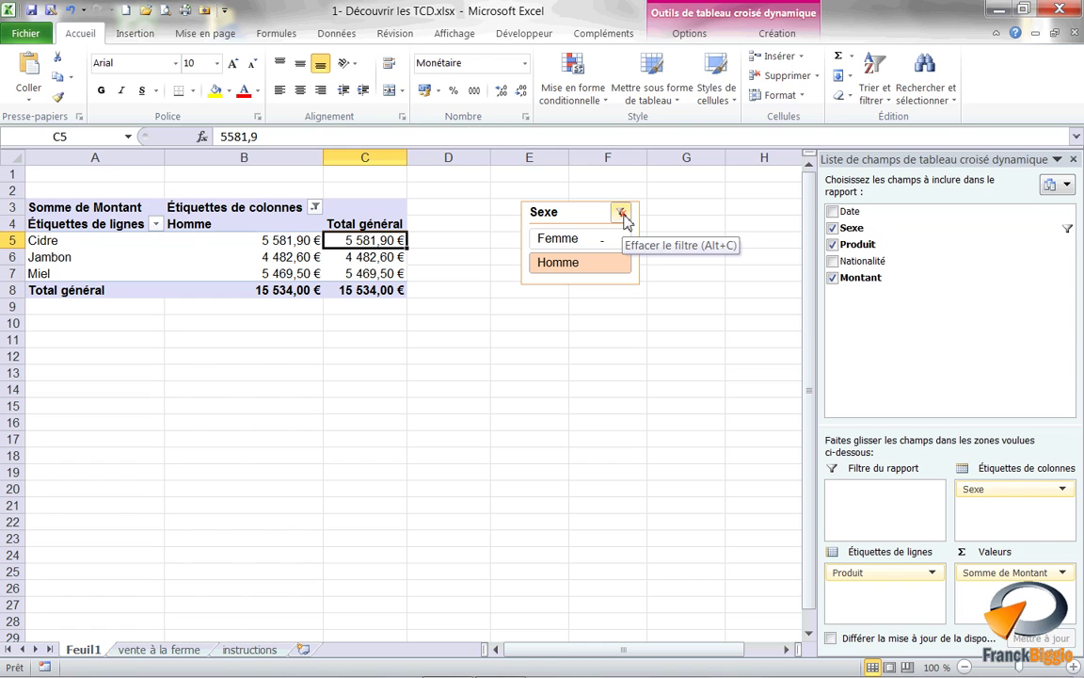
click(621, 215)
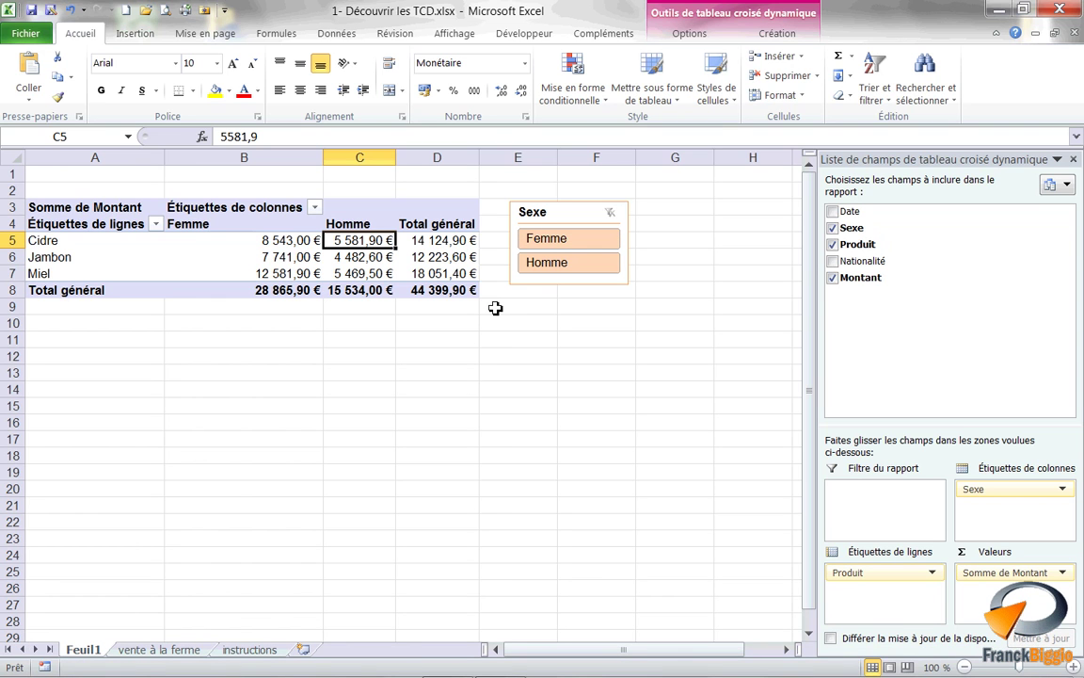
click(560, 241)
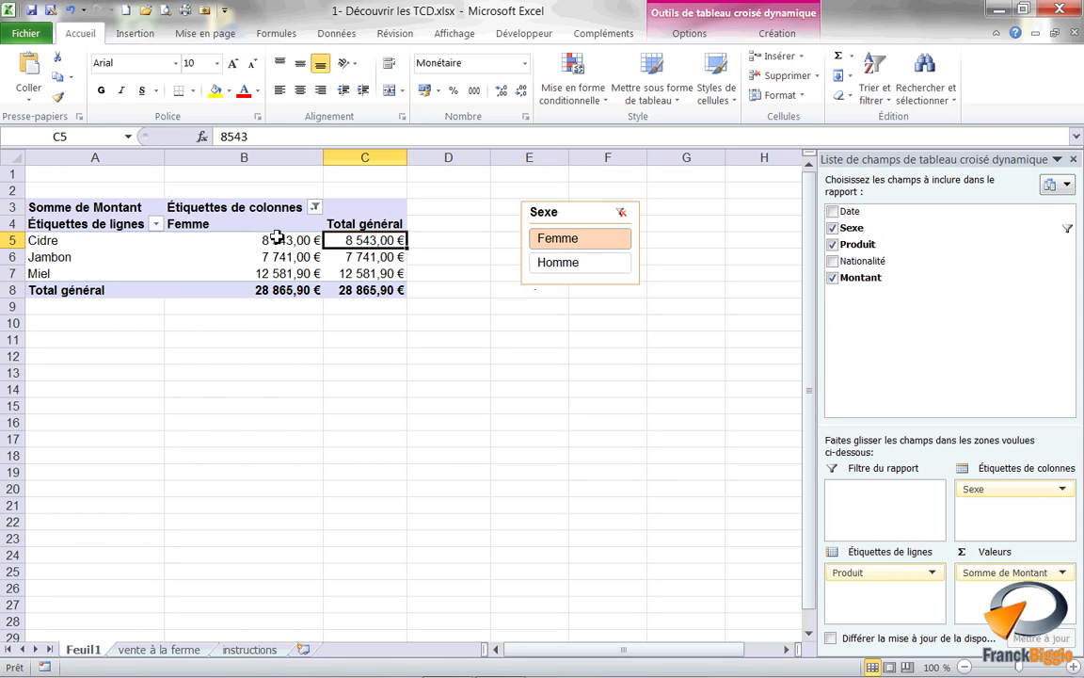
Set Totaux généraux to Activé pour les colonnes uniquement, then select cell B6.
click(777, 33)
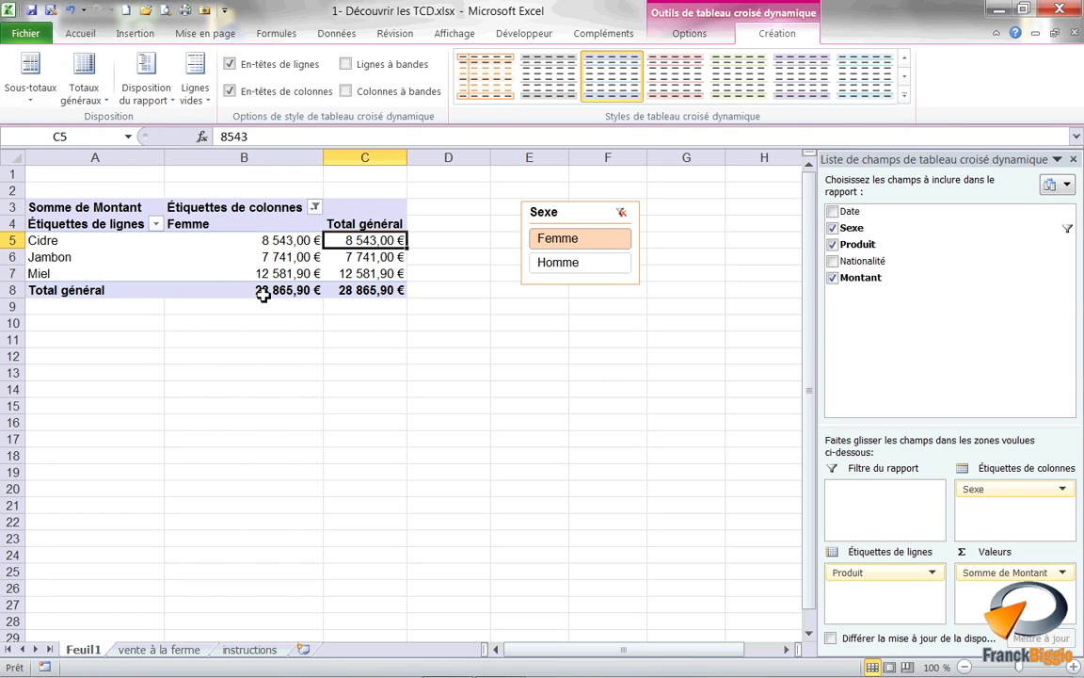
click(83, 102)
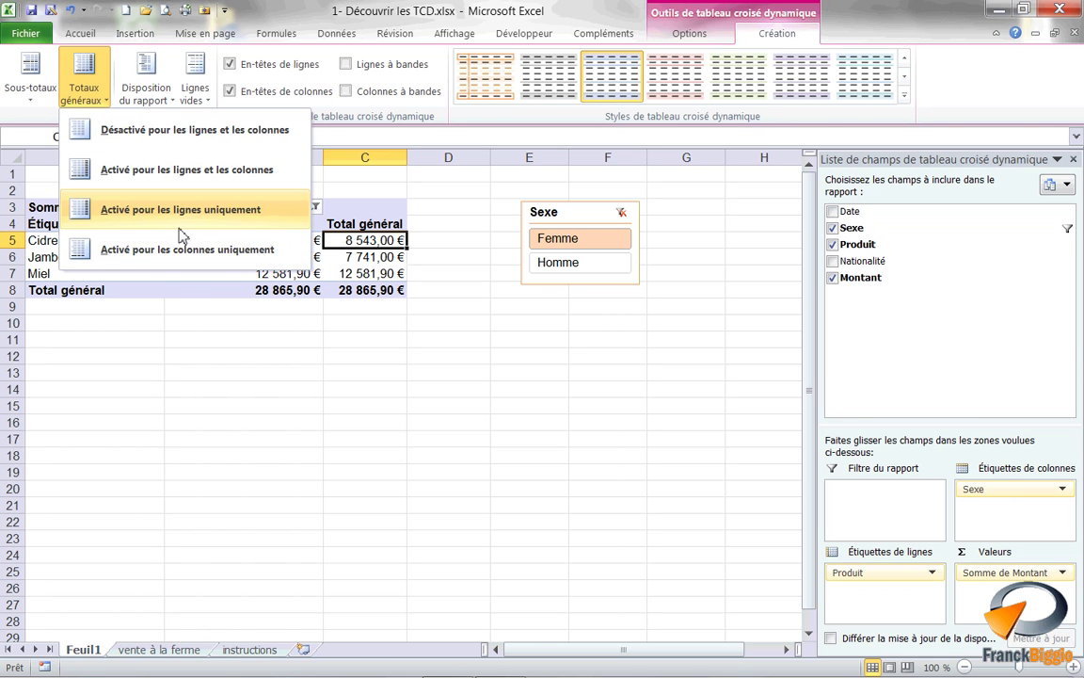
click(177, 250)
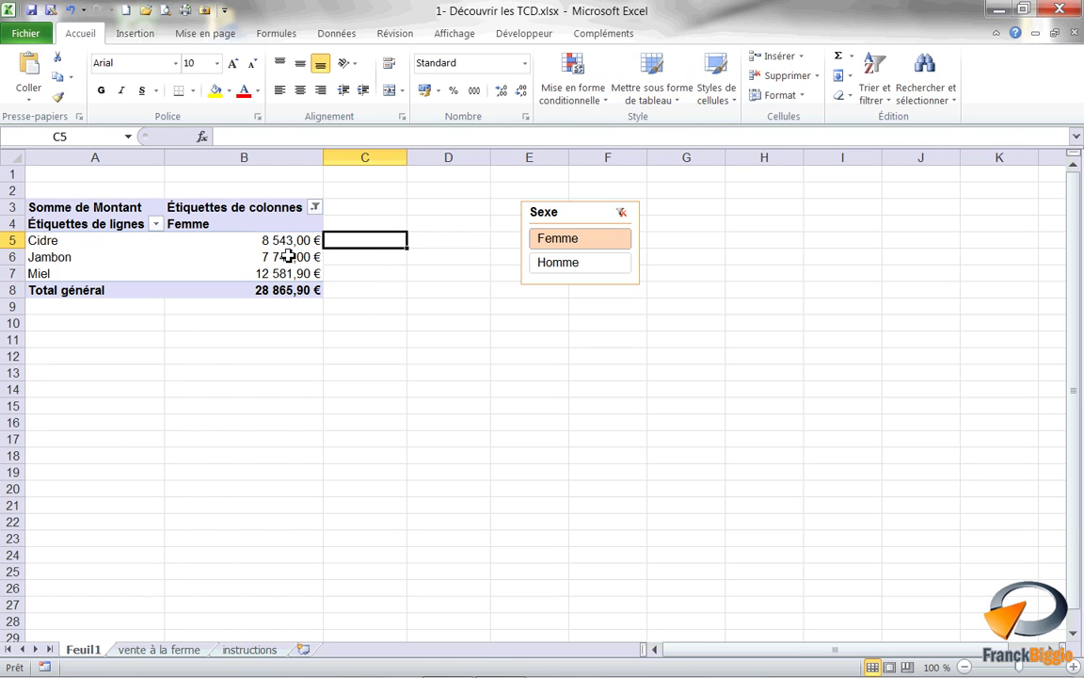
click(282, 257)
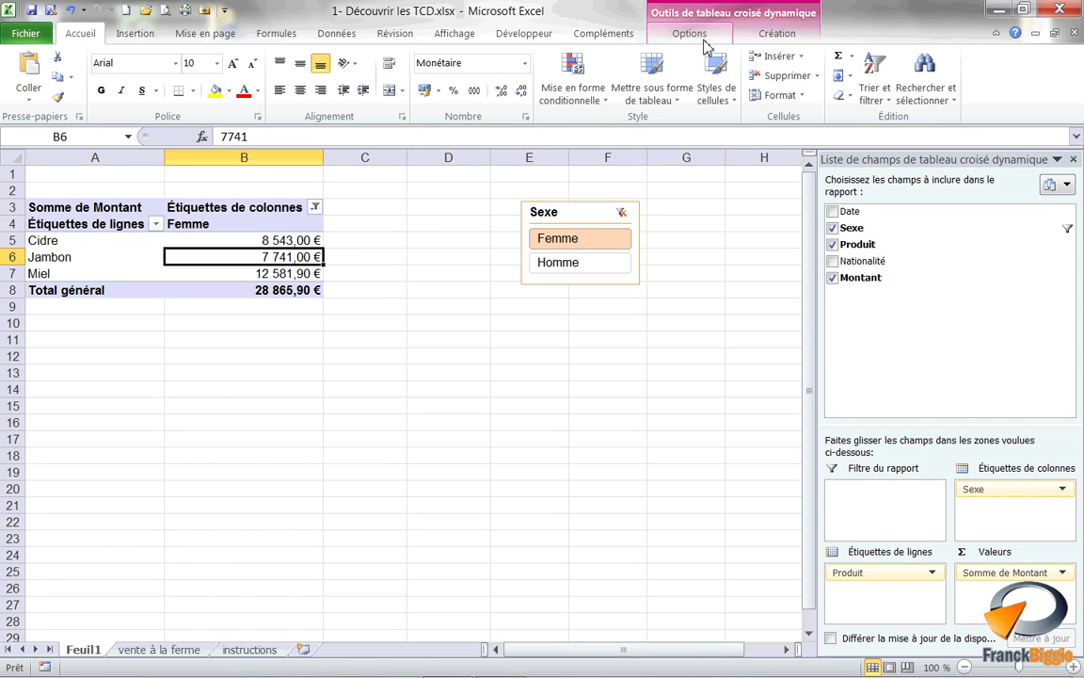
Hide the field list and field headers, and move the Sexe slicer beside the table.
click(663, 33)
click(909, 56)
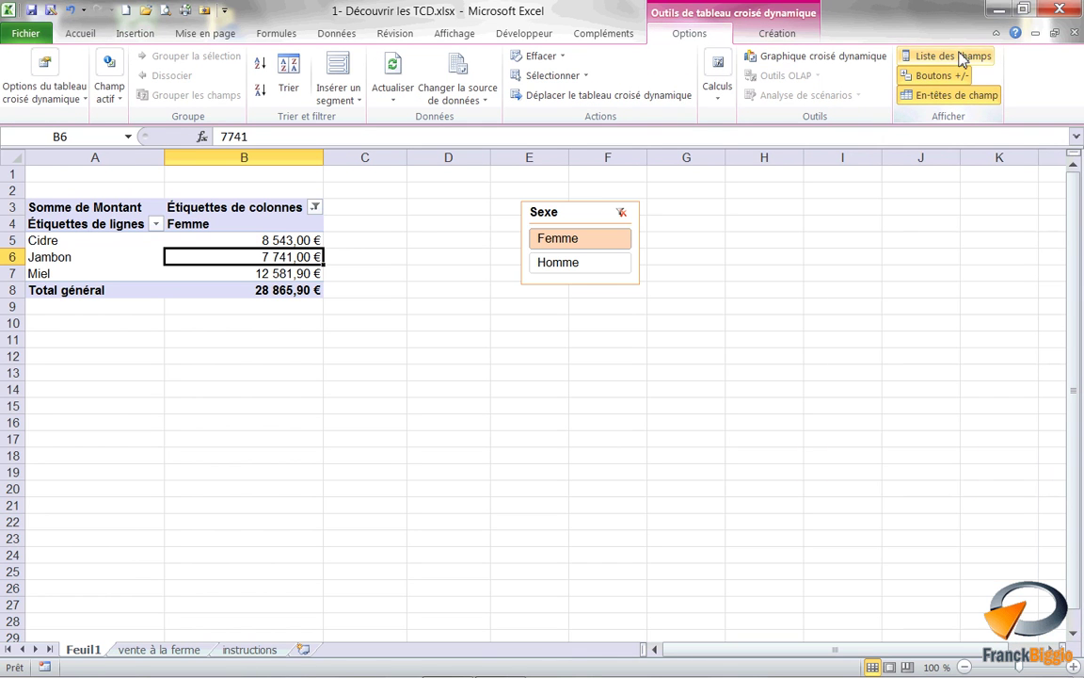
click(958, 97)
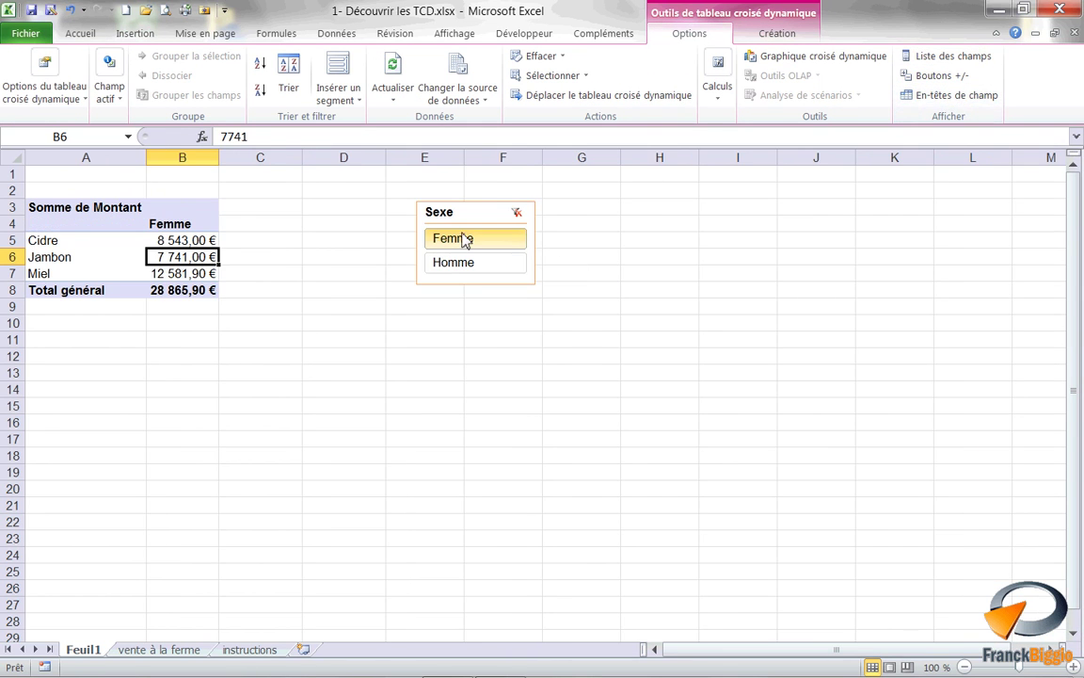
drag(423, 212, 240, 202)
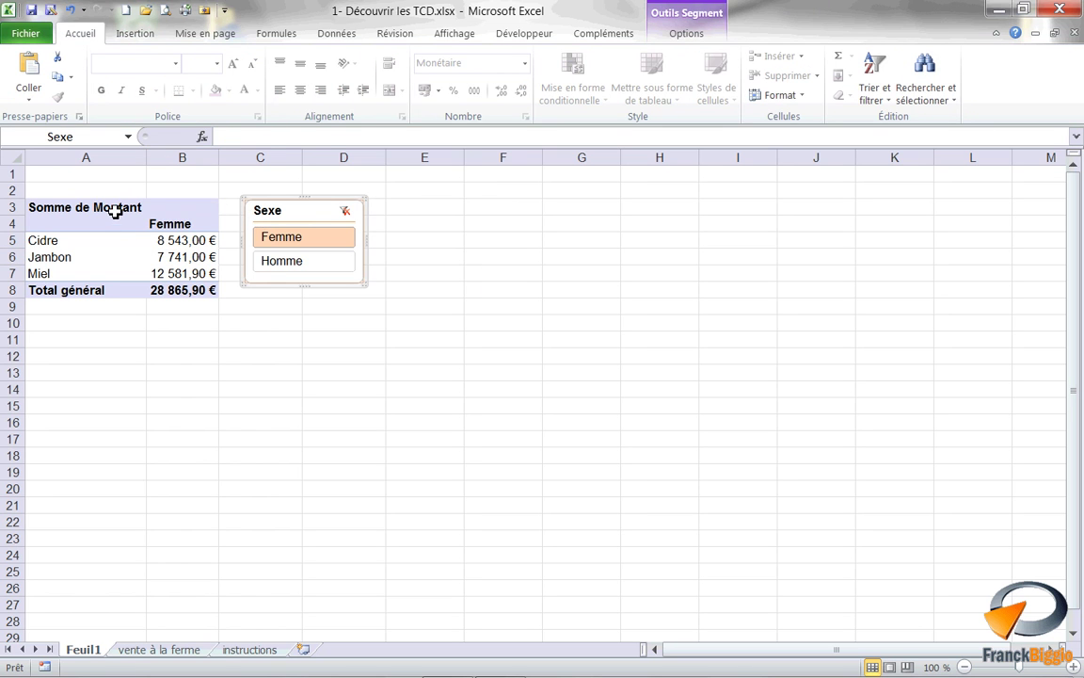
Rename the Somme de Montant header in A3 to 'CA'.
click(109, 207)
drag(361, 133, 162, 139)
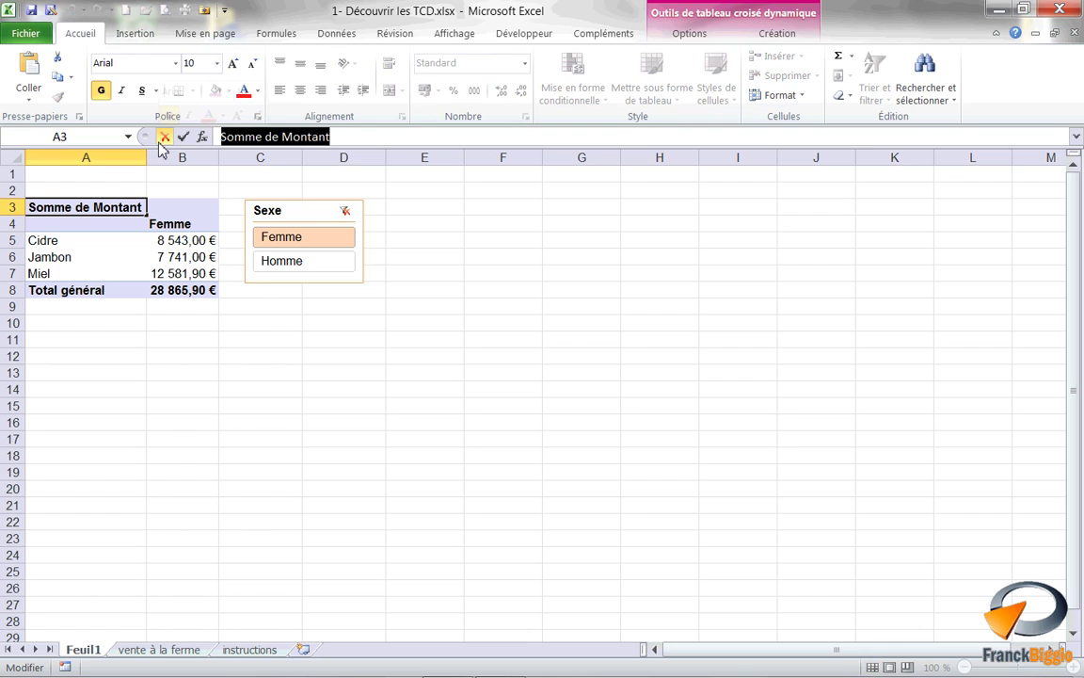
text(CA)
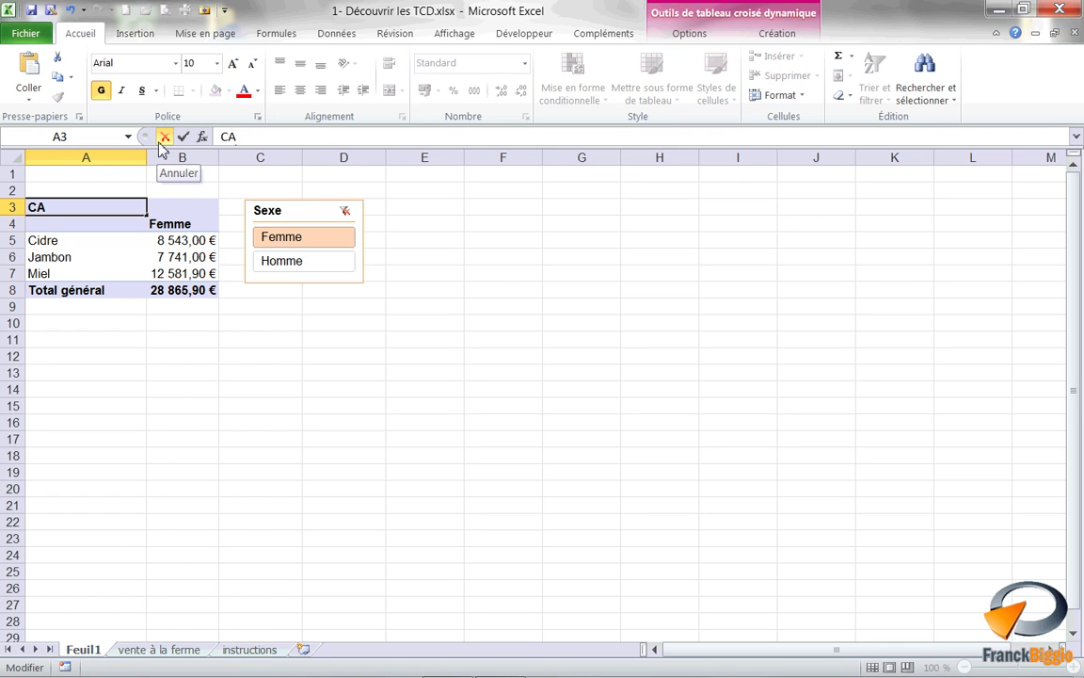
click(191, 259)
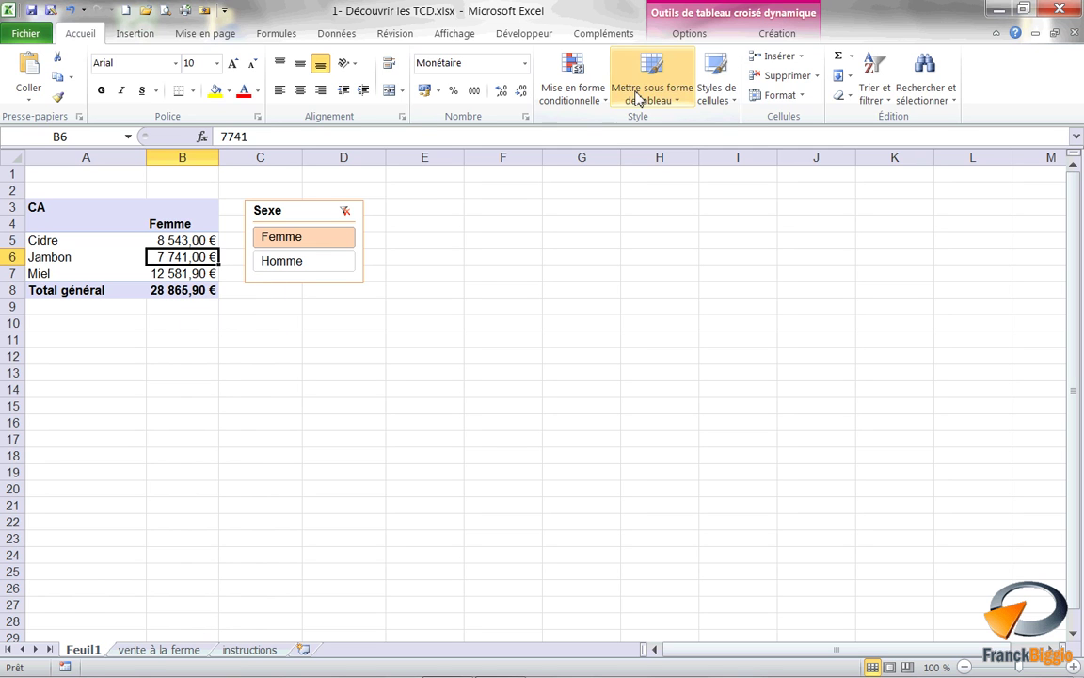
Apply the purple Moyen pivot style, banding the CA and Femme header rows purple.
click(805, 34)
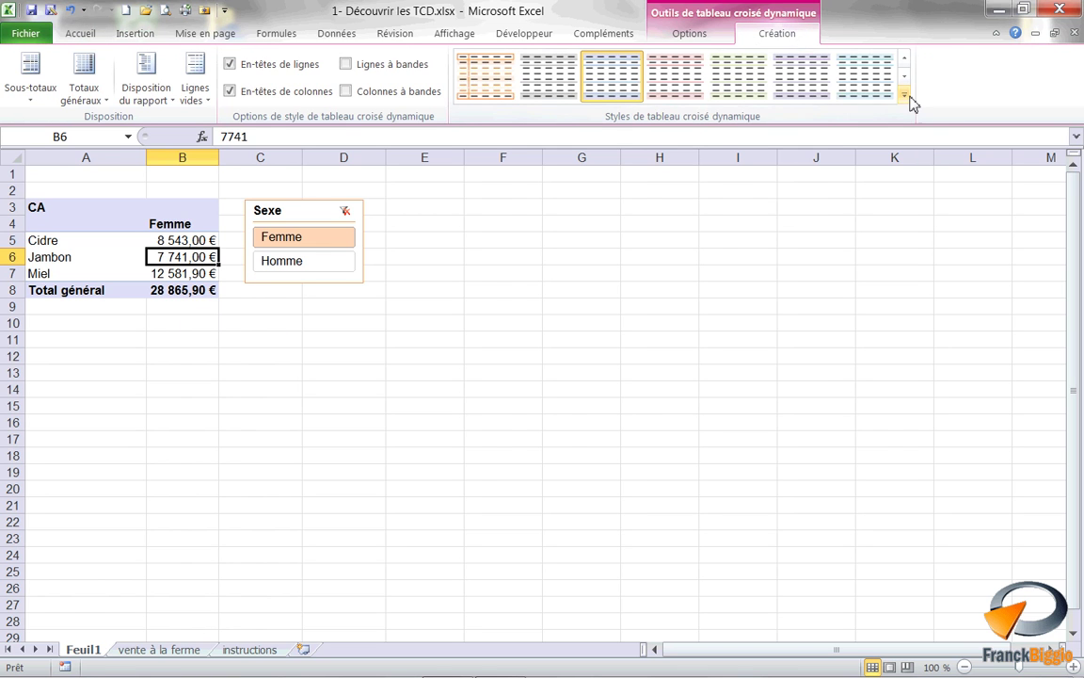
click(904, 94)
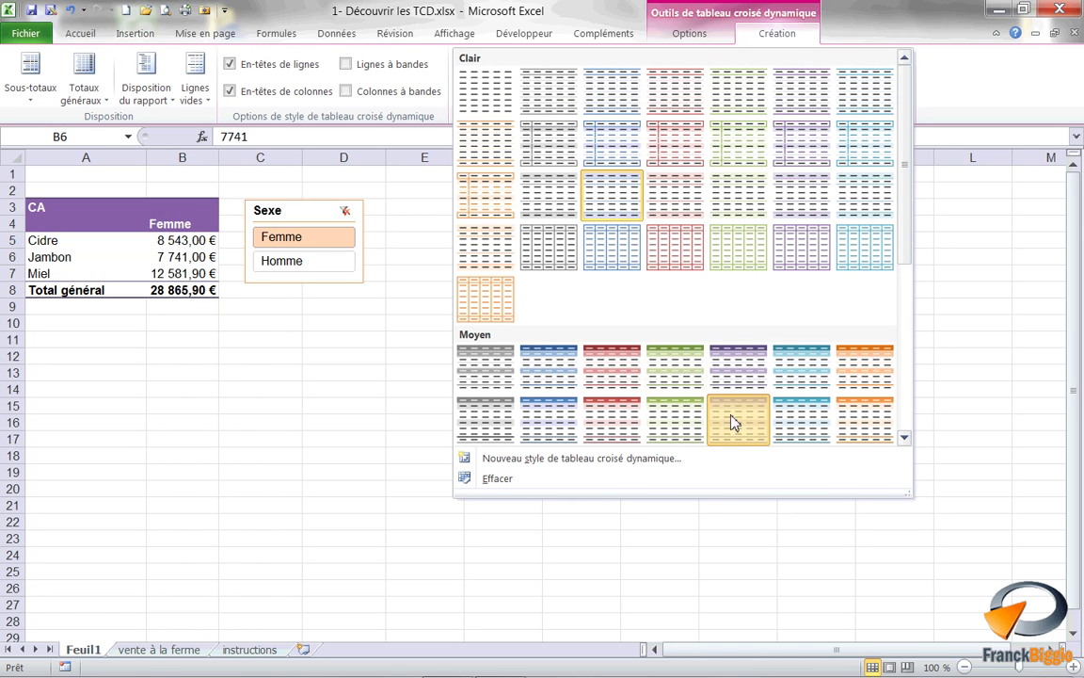
click(733, 422)
click(189, 290)
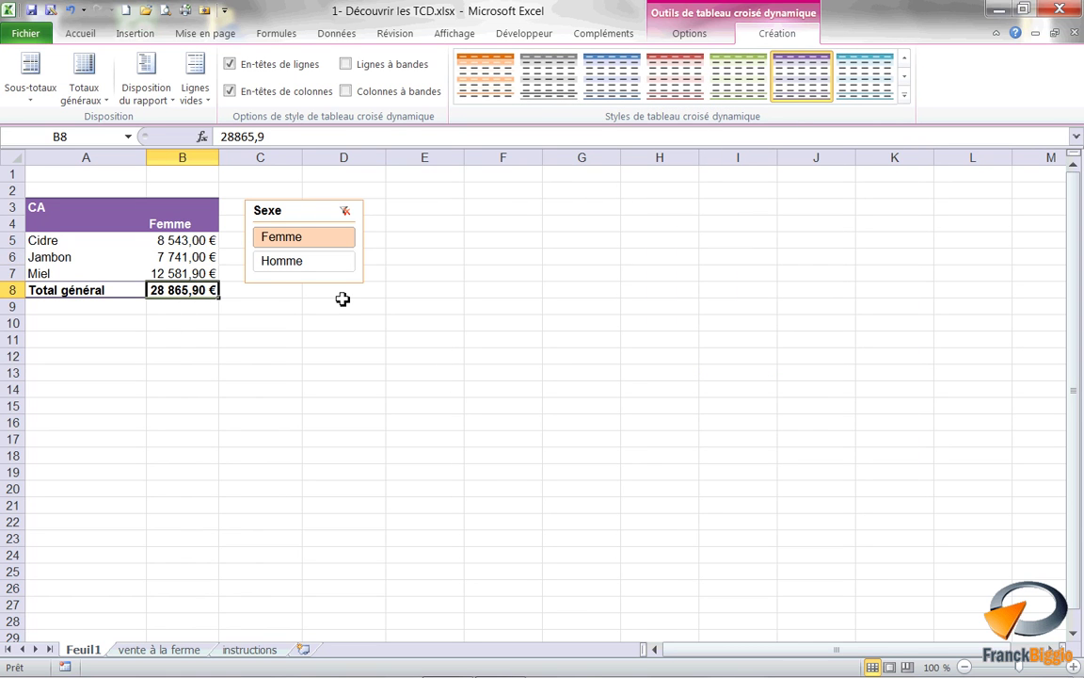